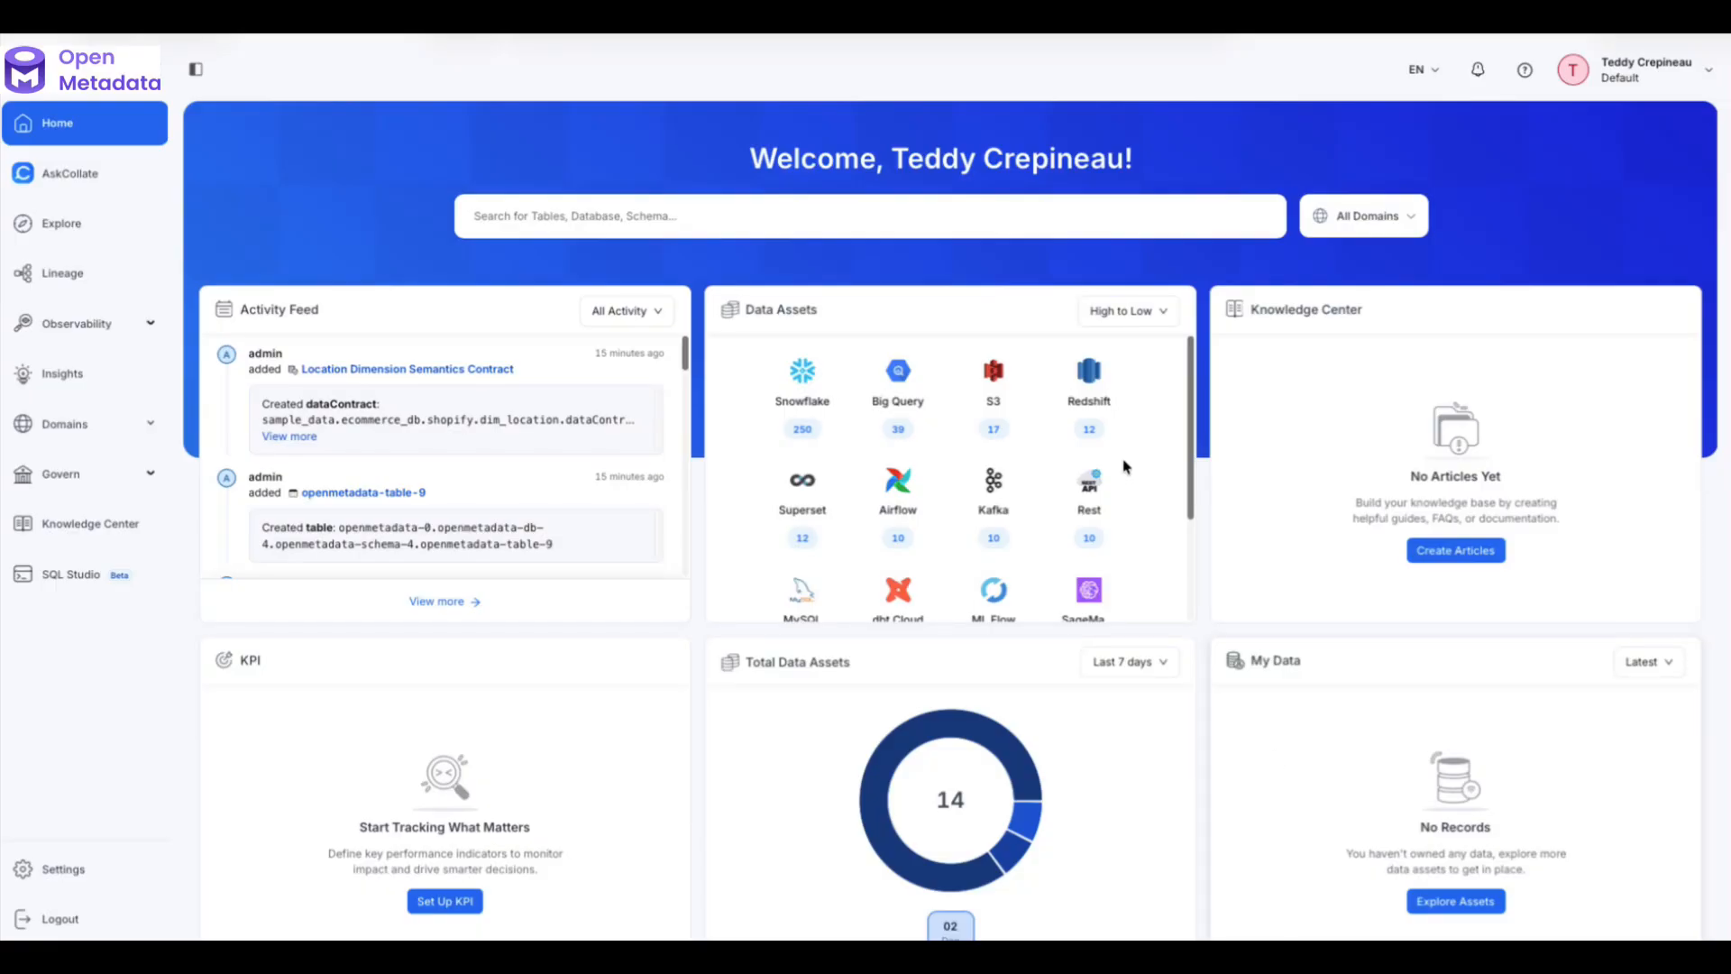
- Open the orders table in collate_shop and view its data observability
{"action": "left_click", "coordinate": [1088, 377]}
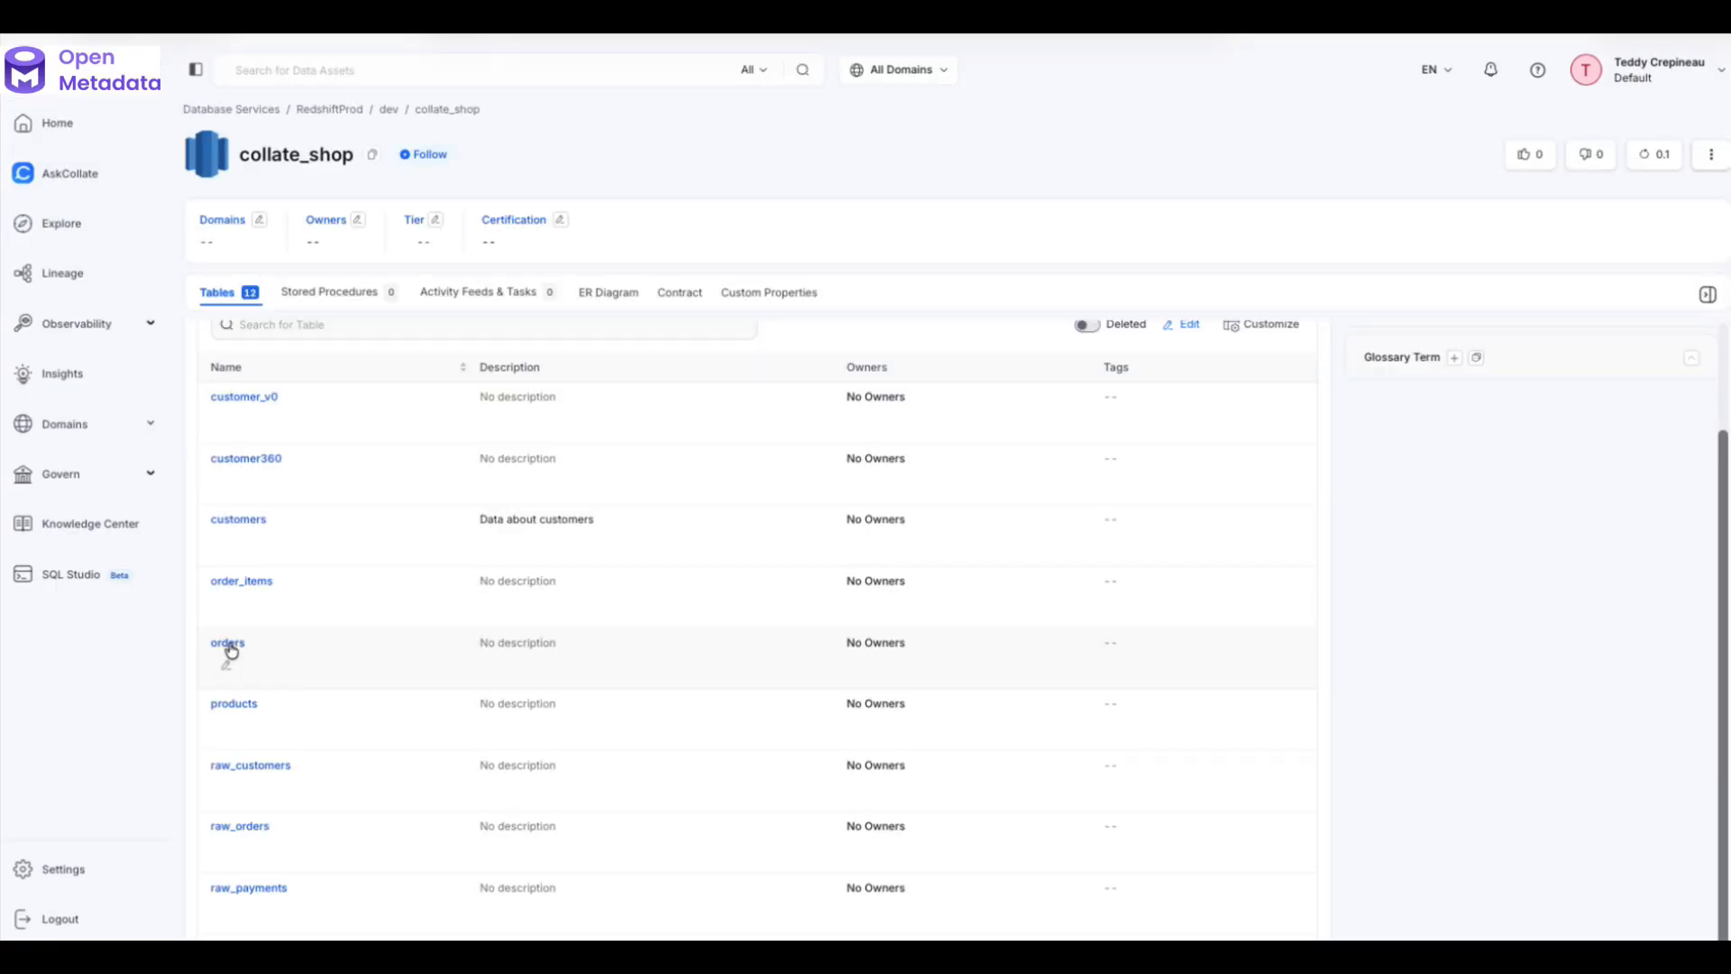
{"action": "left_click", "coordinate": [229, 644]}
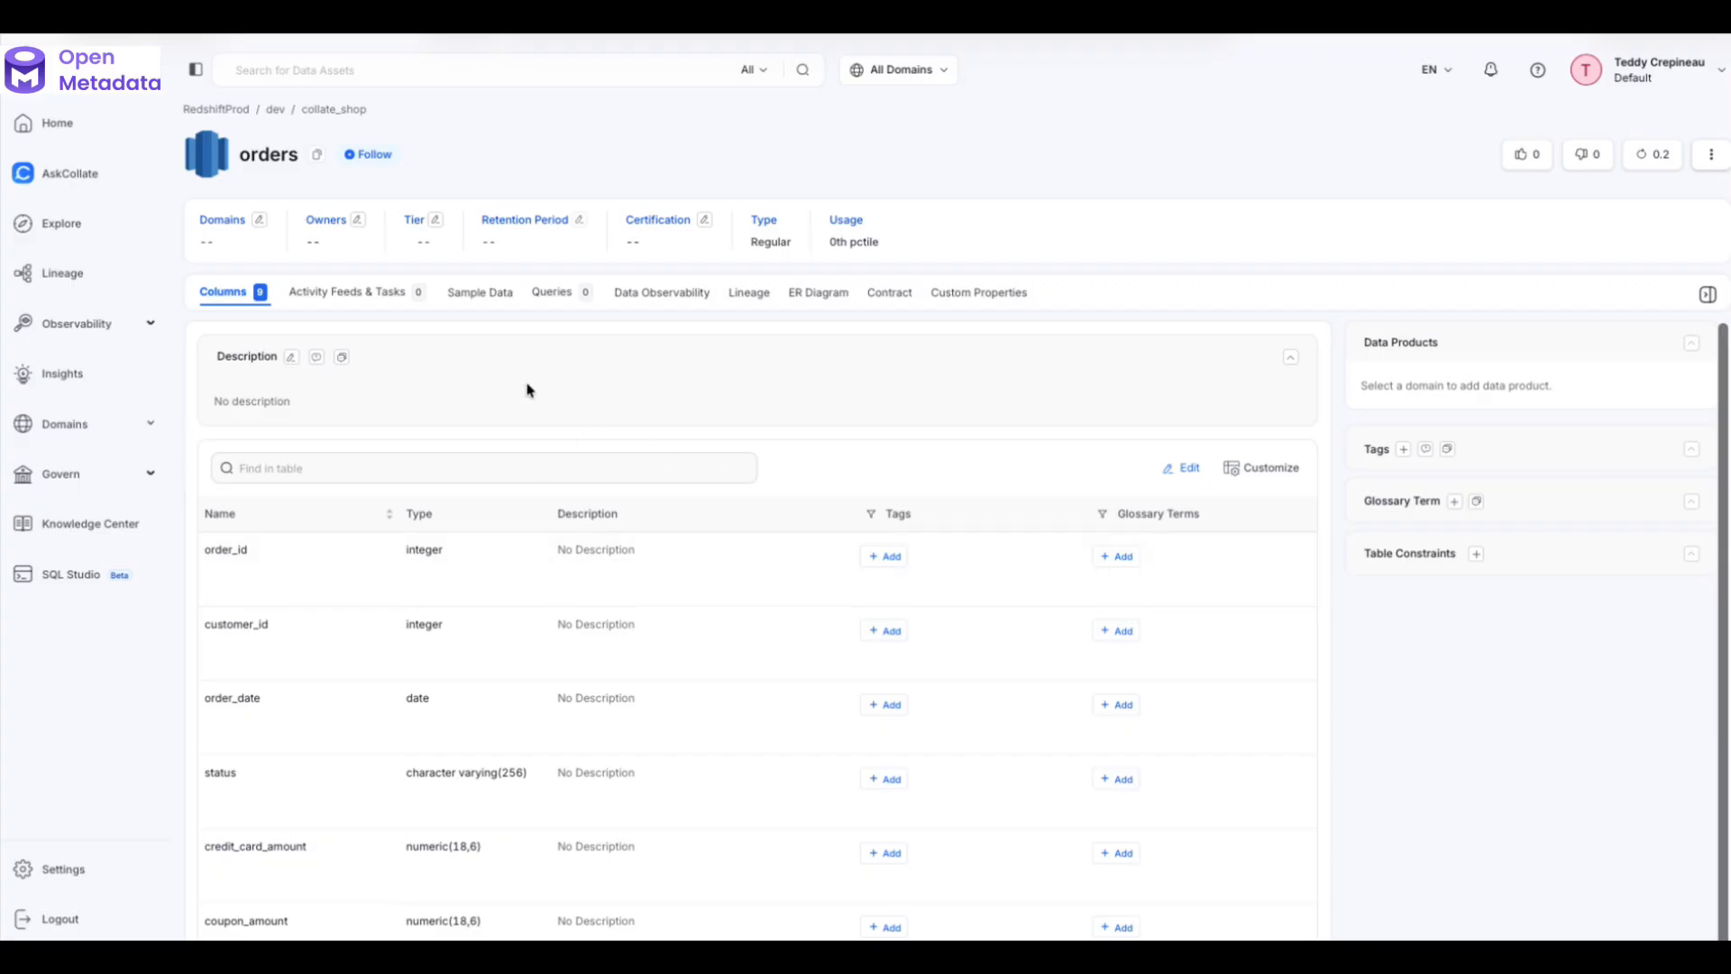
{"action": "left_click", "coordinate": [665, 294]}
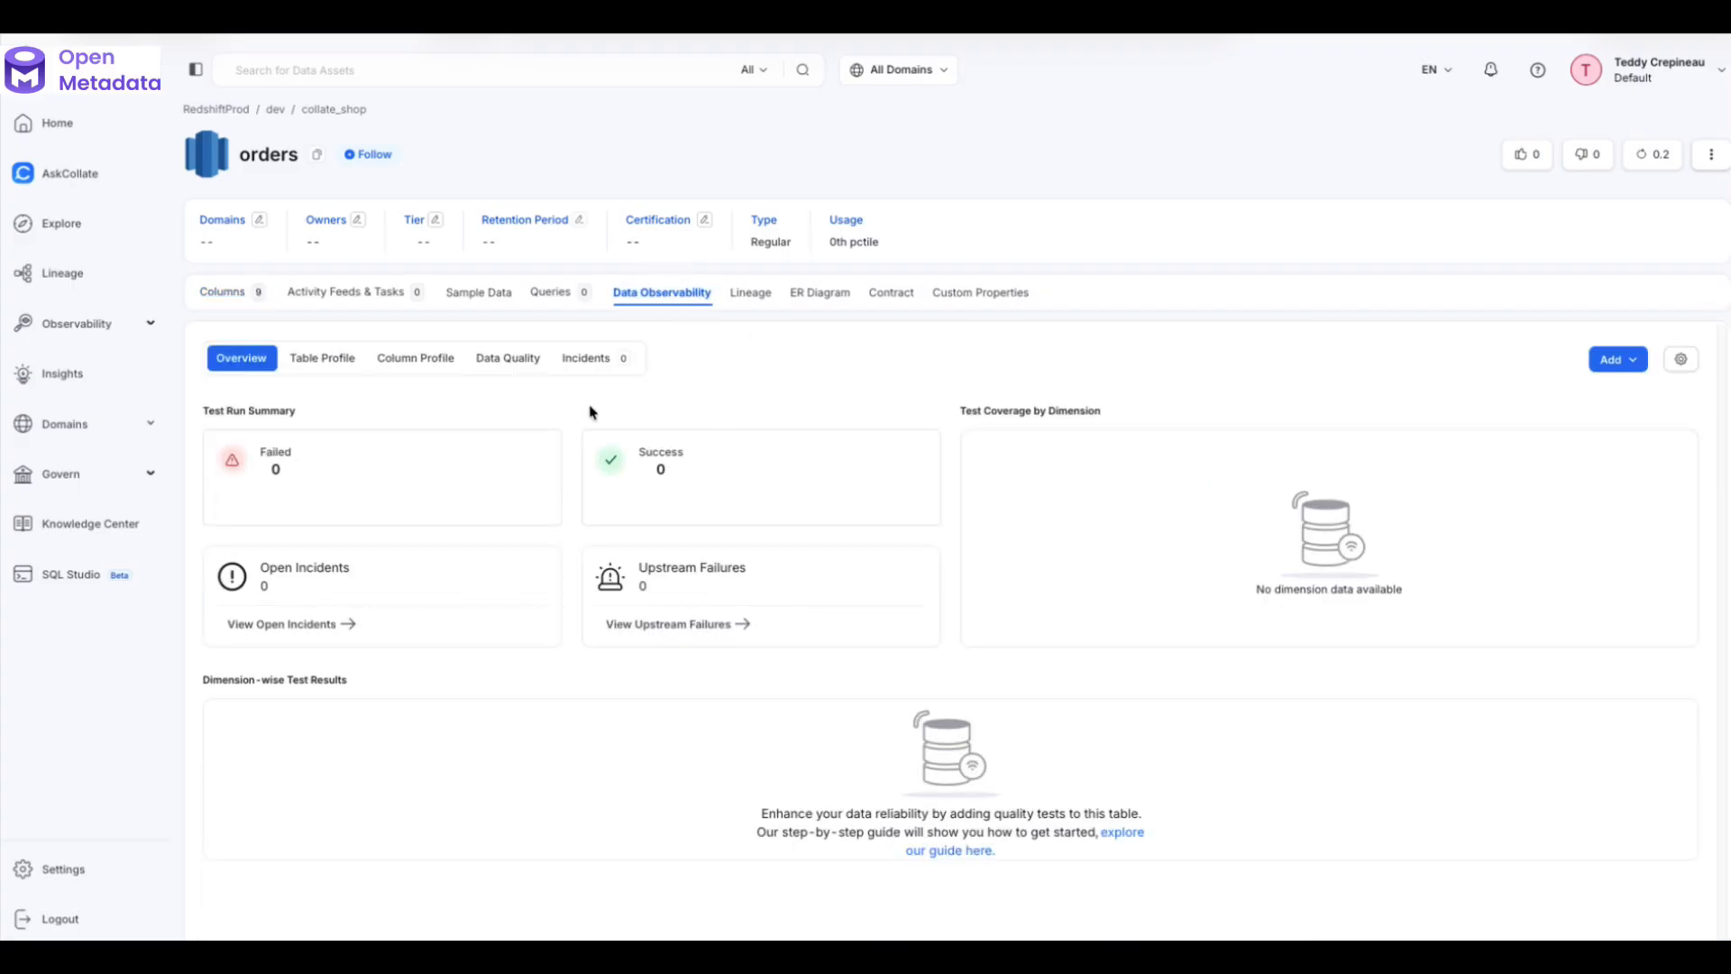
- From the orders Data Quality tests, start adding a new test case
{"action": "left_click", "coordinate": [523, 365]}
{"action": "left_click", "coordinate": [507, 357]}
{"action": "left_click", "coordinate": [1606, 365]}
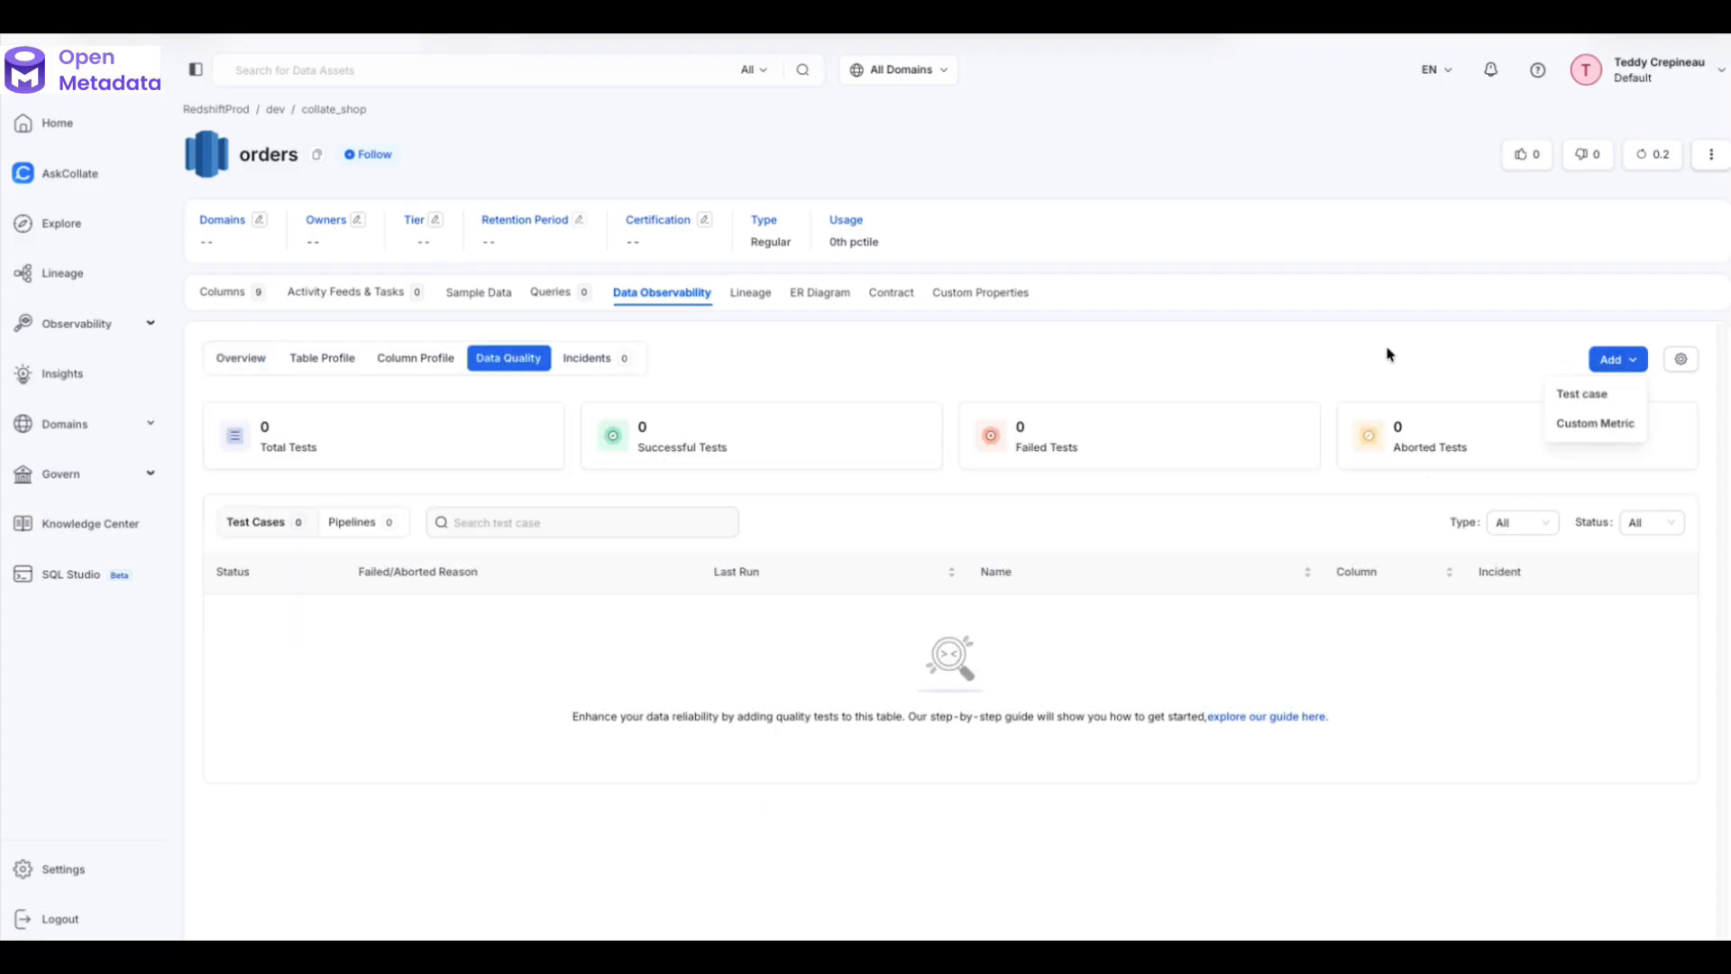
{"action": "left_click", "coordinate": [1583, 397]}
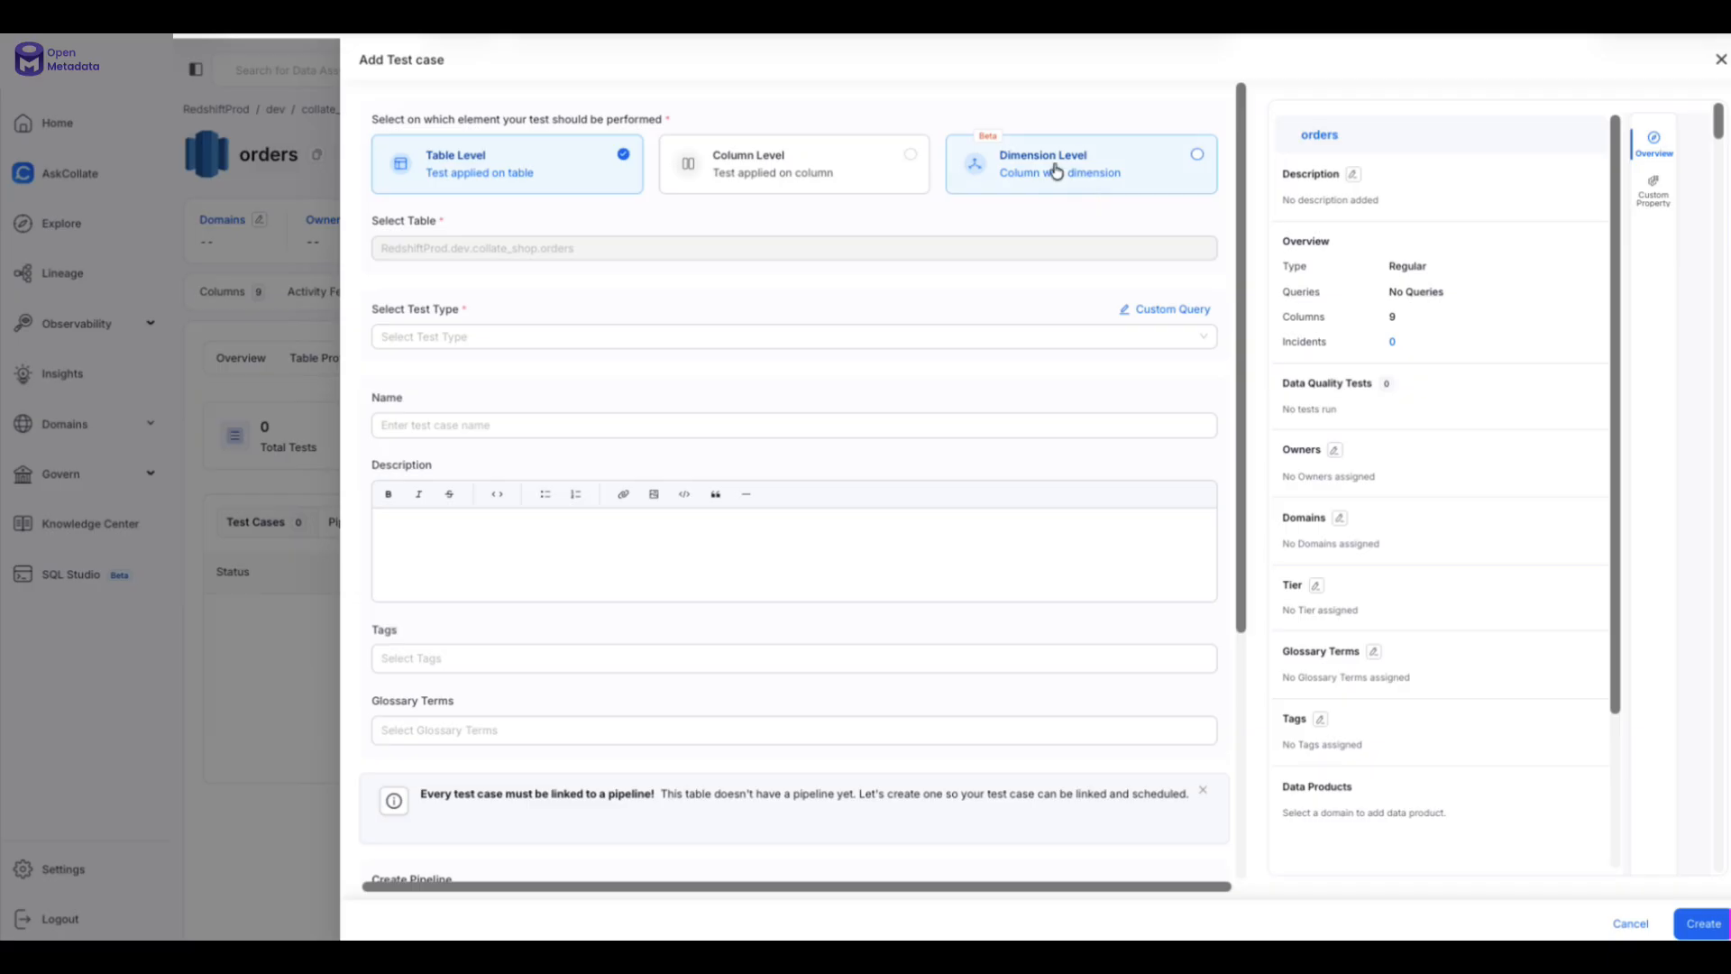
- Make the test Dimension Level on the amount column
{"action": "left_click", "coordinate": [1110, 159]}
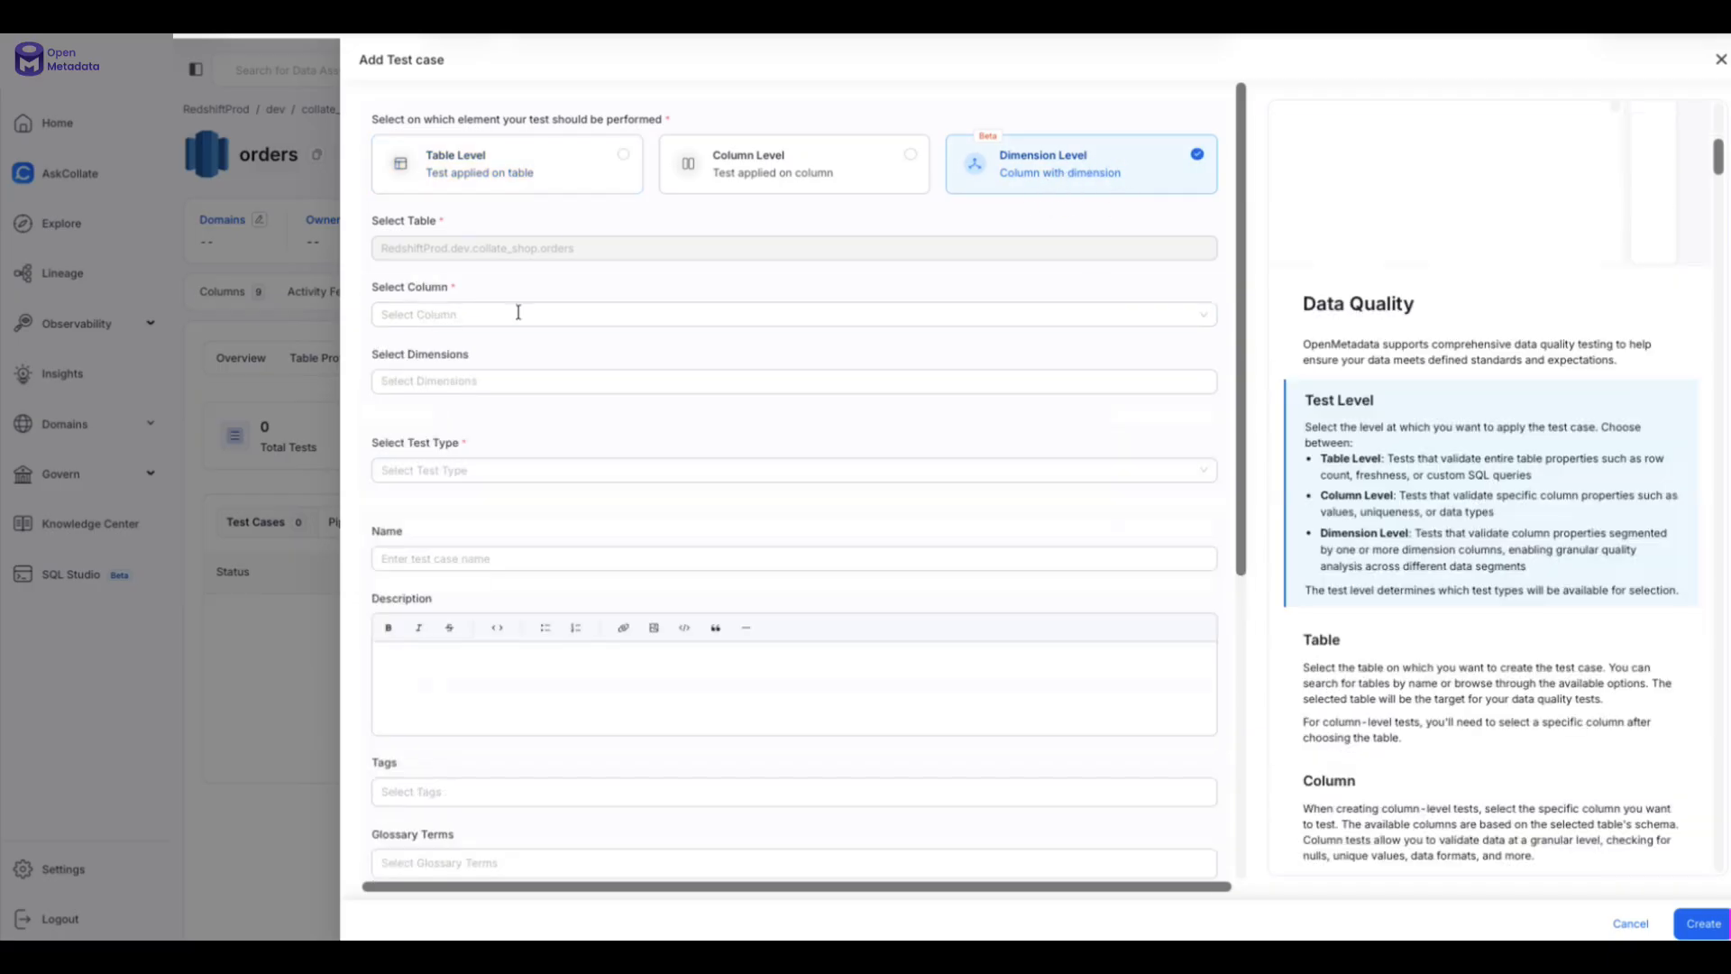
{"action": "left_click", "coordinate": [509, 314]}
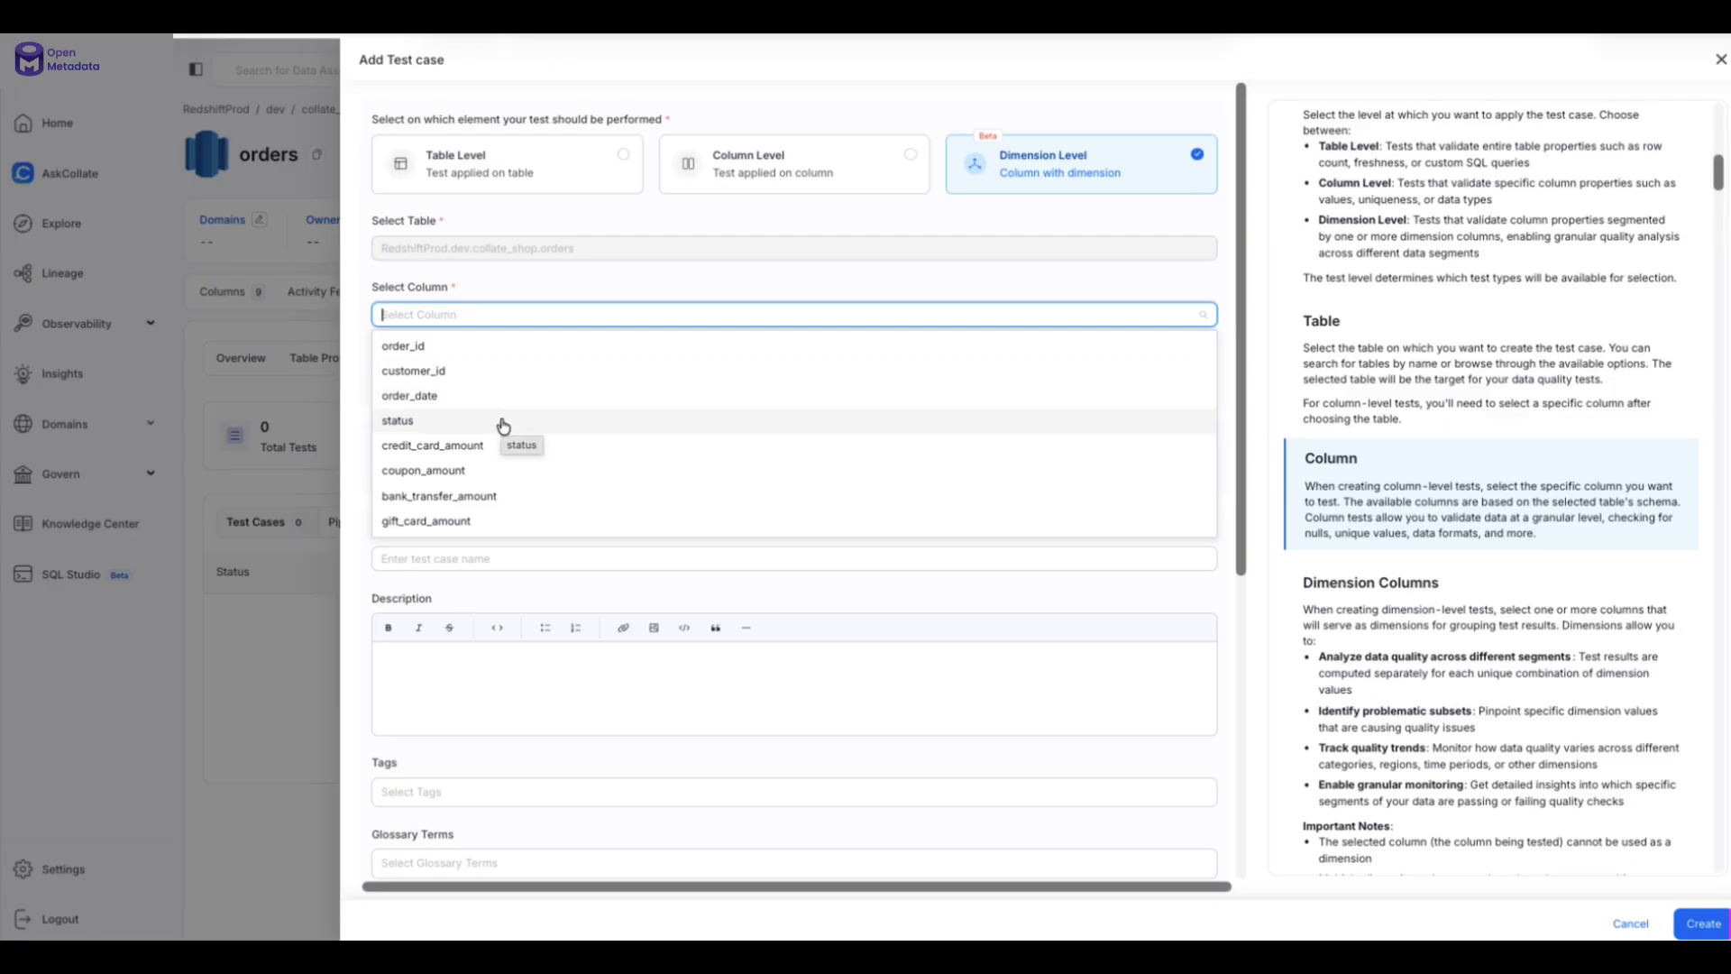
{"action": "scroll", "coordinate": [503, 426], "scroll_direction": "down", "scroll_amount": 2}
{"action": "left_click", "coordinate": [518, 521]}
- Choose dimension columns: status, then bank_transfer_amount, coupon_amount and credit_card_amount
{"action": "left_click", "coordinate": [458, 381]}
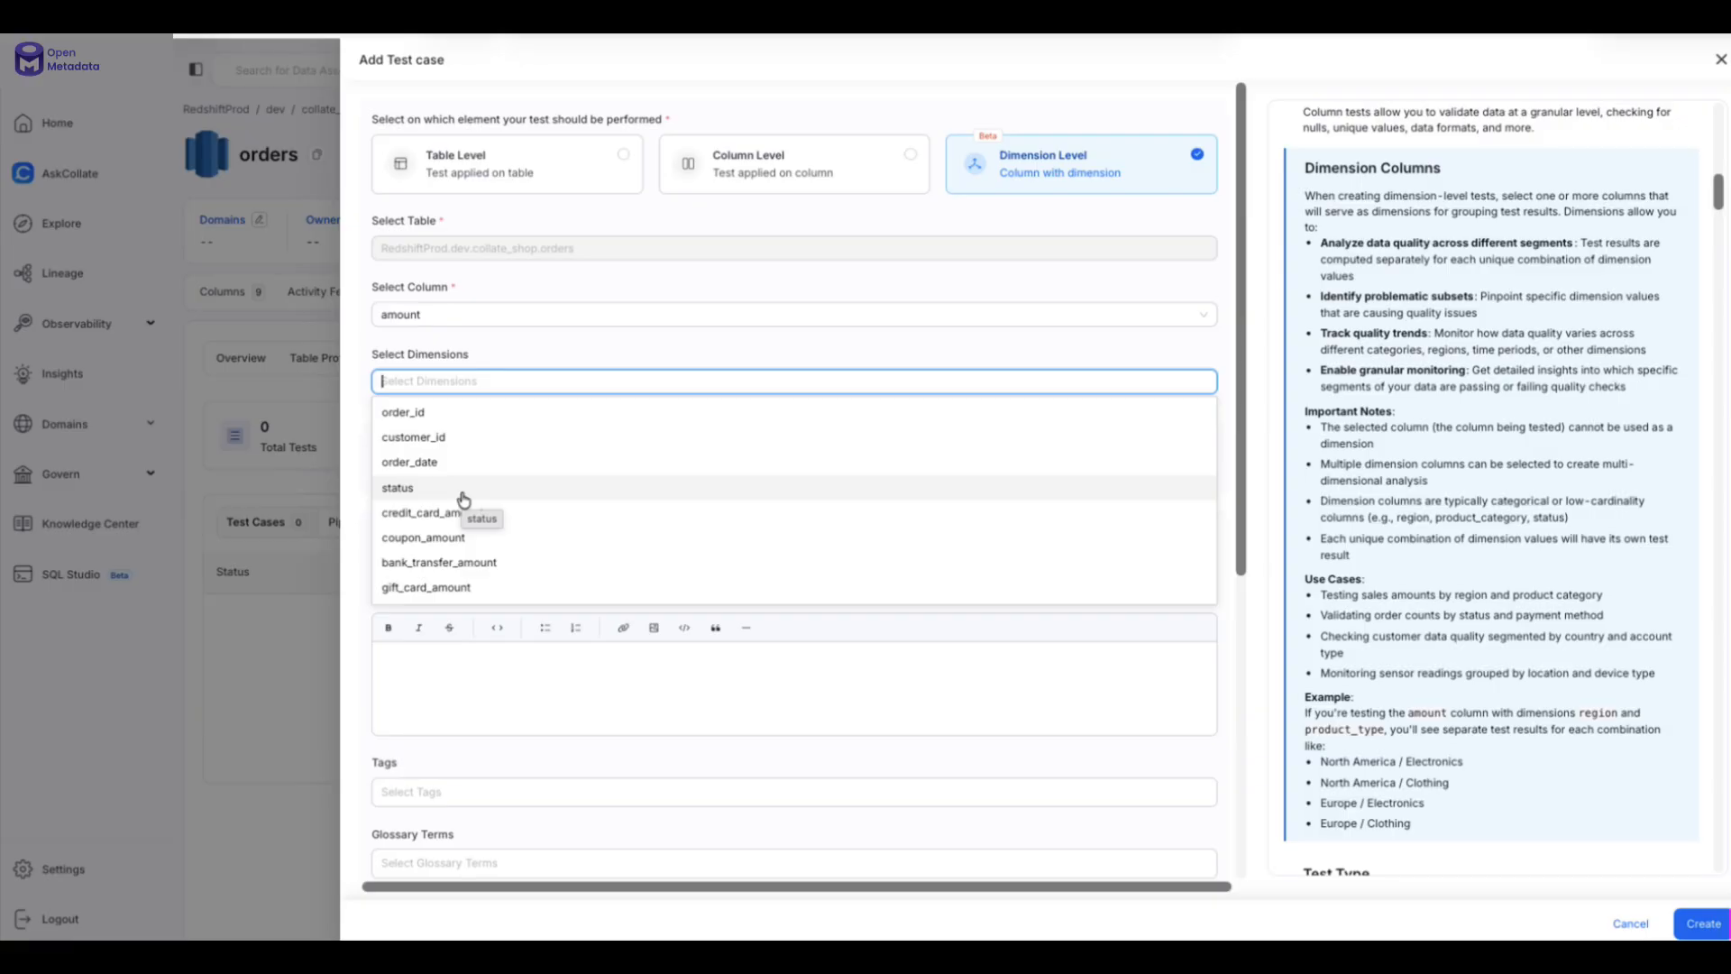
{"action": "left_click", "coordinate": [466, 487]}
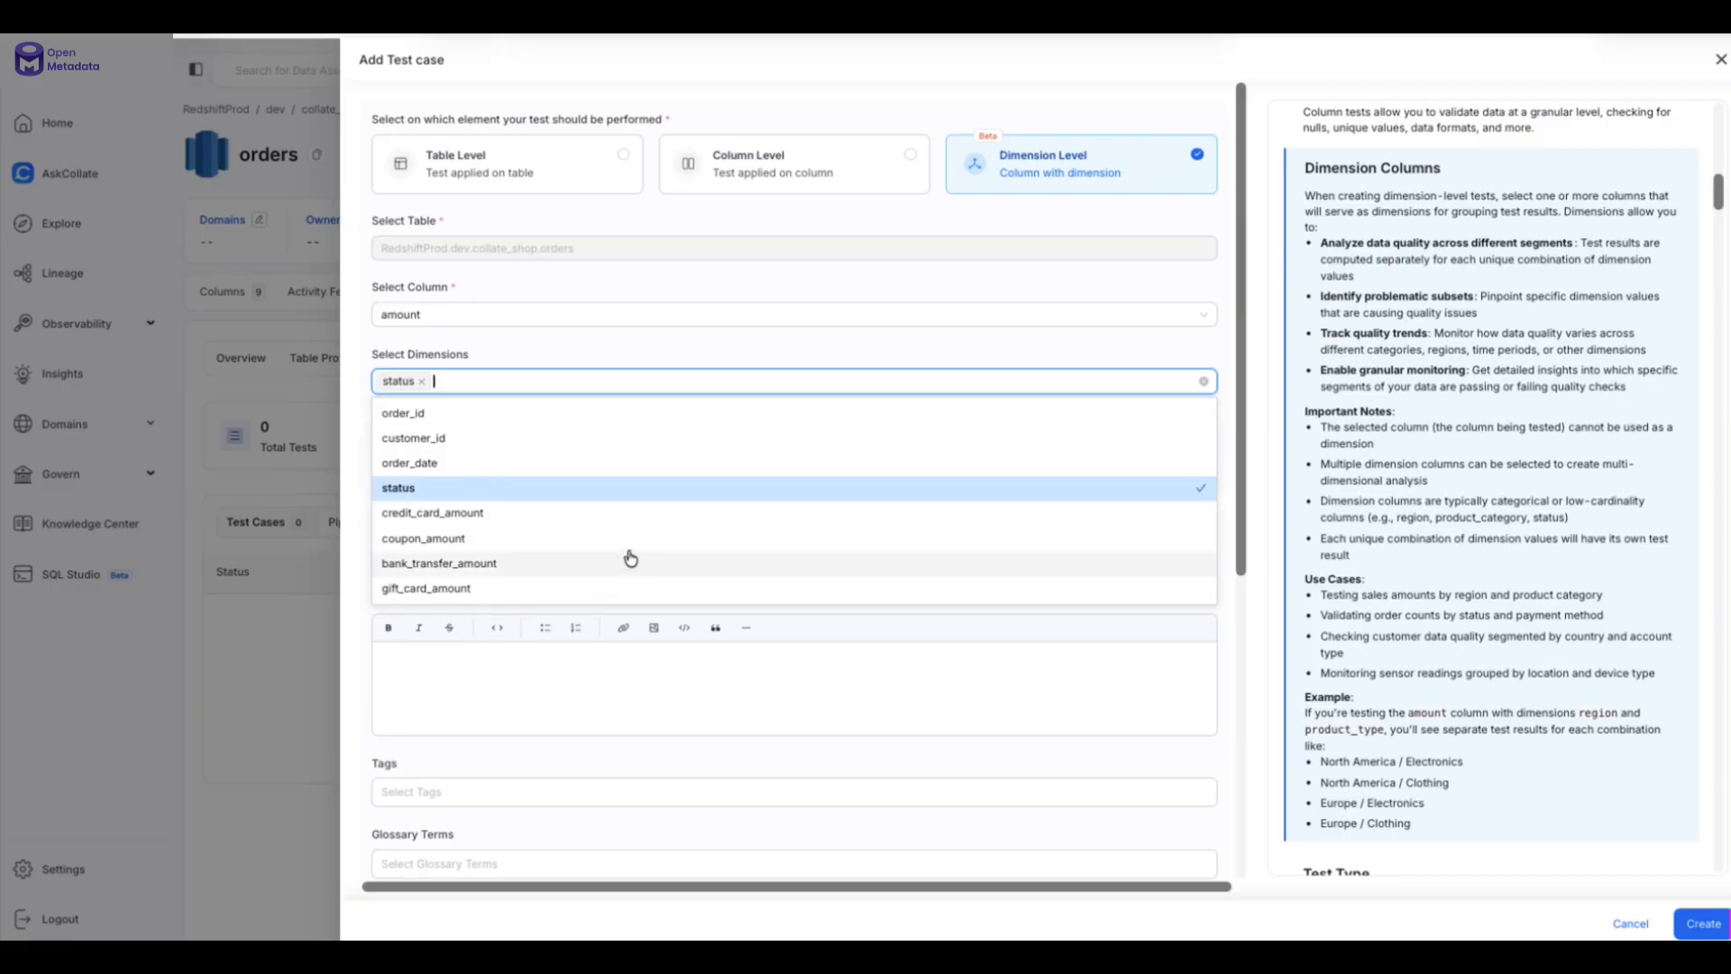
{"action": "scroll", "coordinate": [631, 558], "scroll_direction": "down", "scroll_amount": 1}
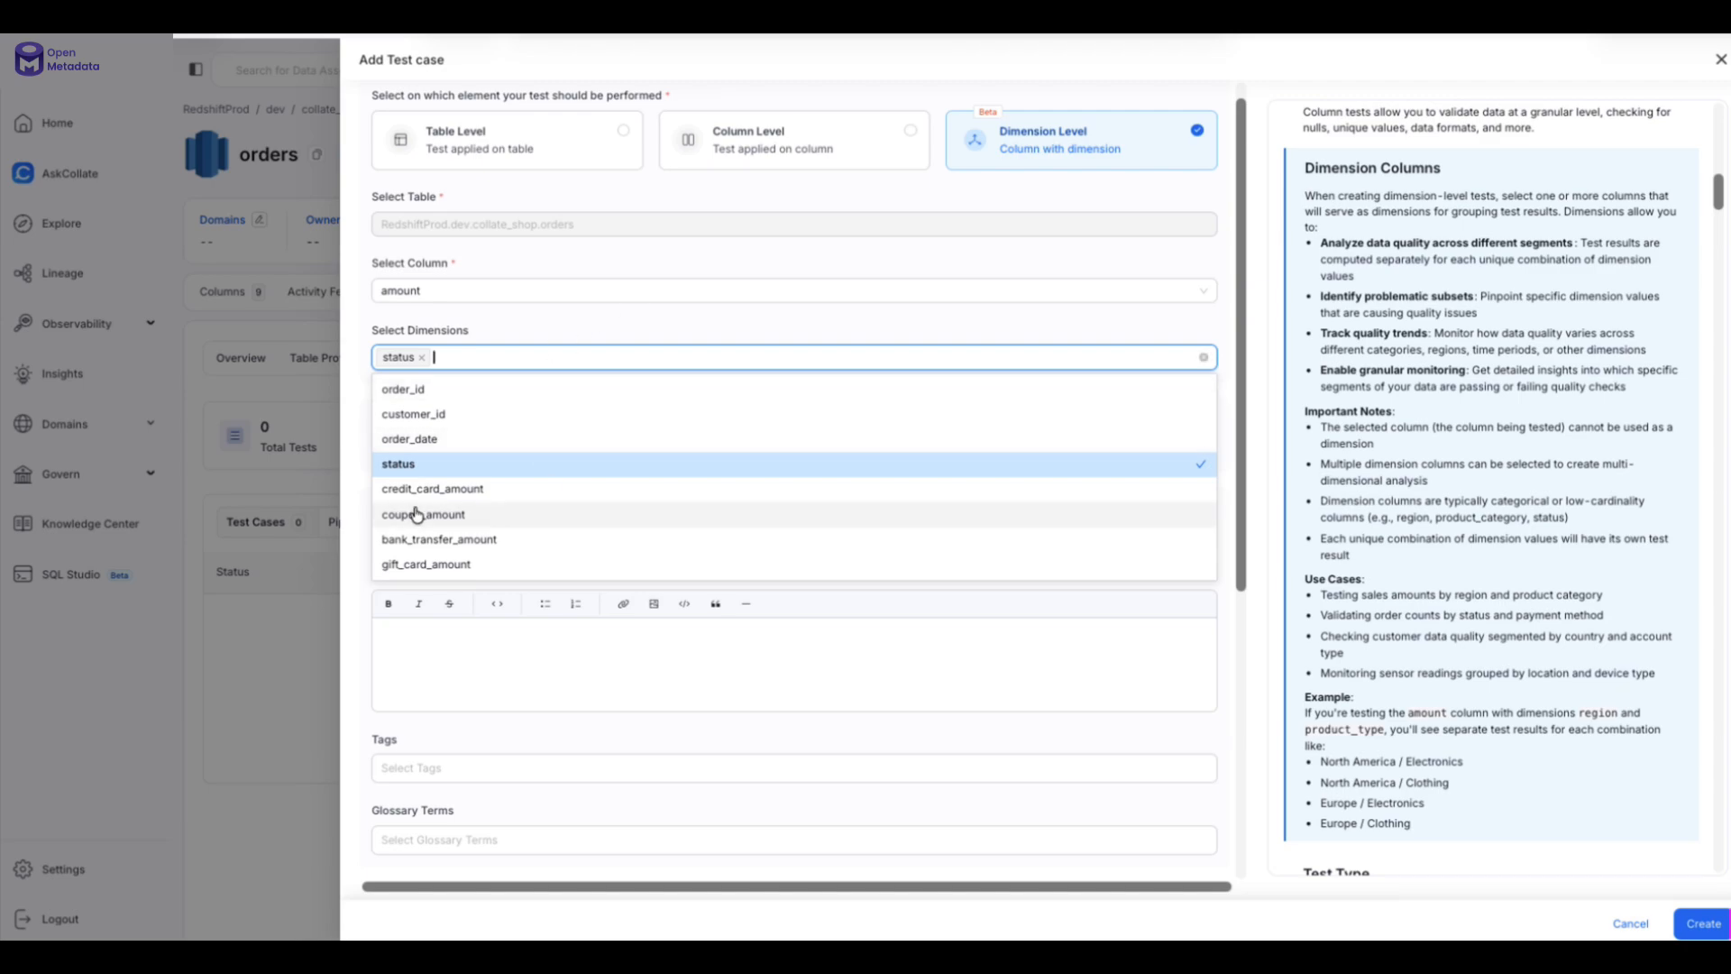
{"action": "left_click", "coordinate": [550, 545]}
{"action": "left_click", "coordinate": [467, 516]}
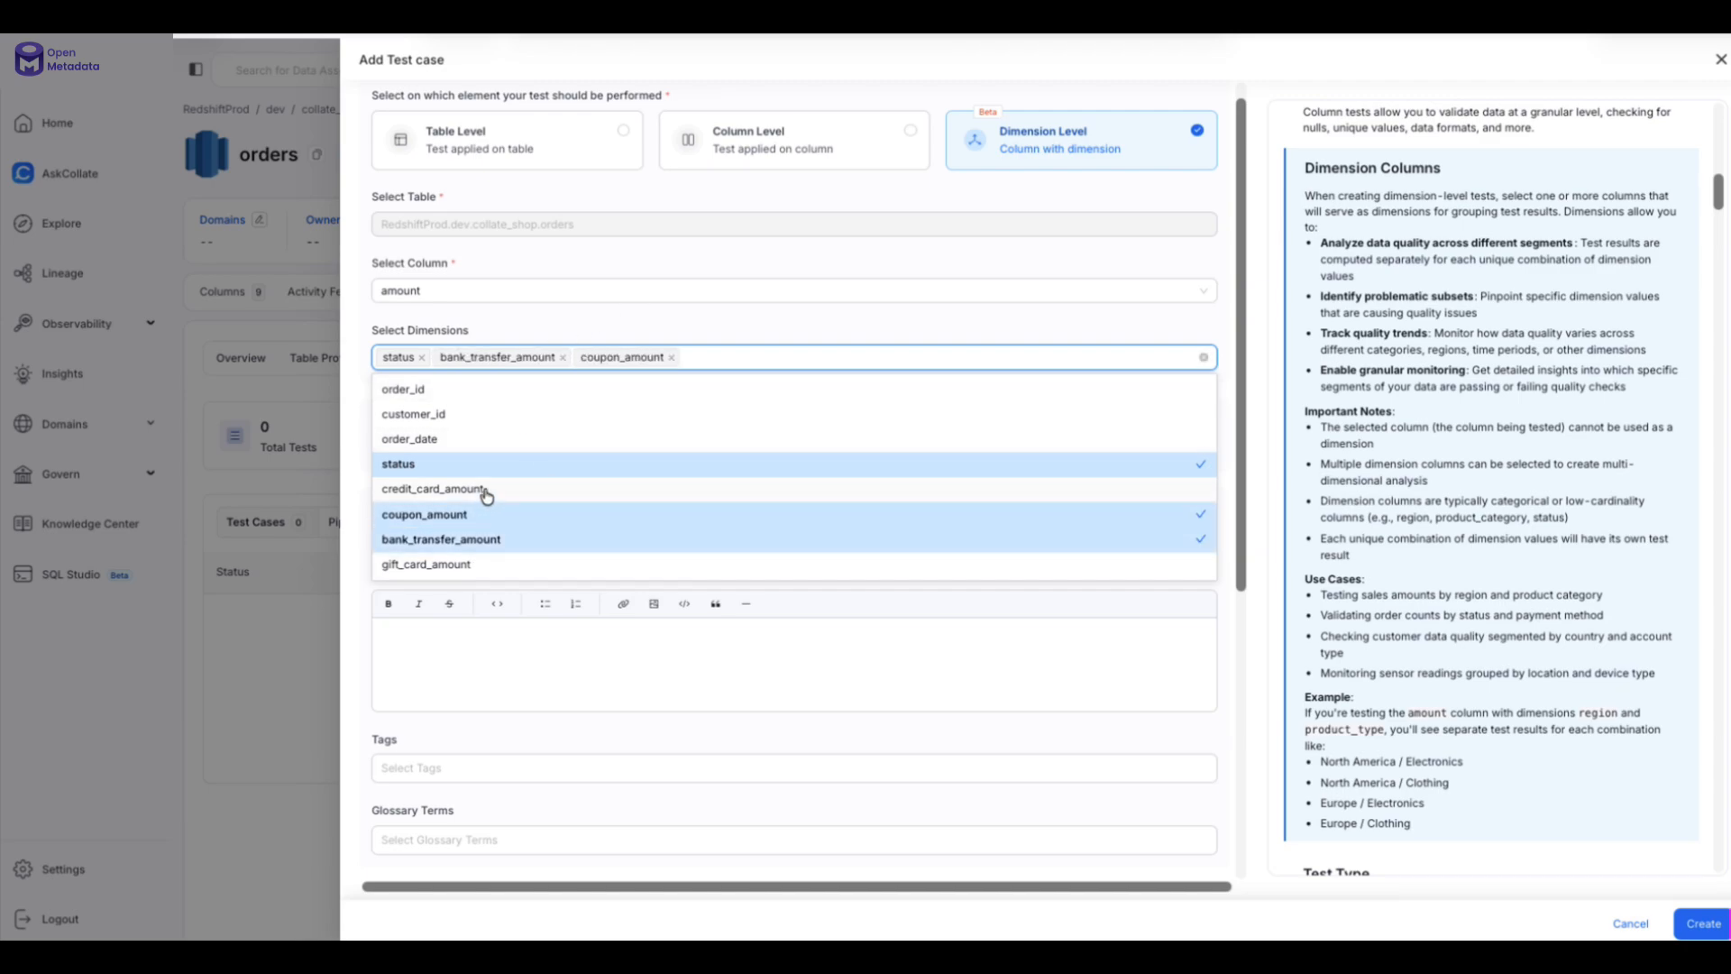
{"action": "left_click", "coordinate": [487, 493]}
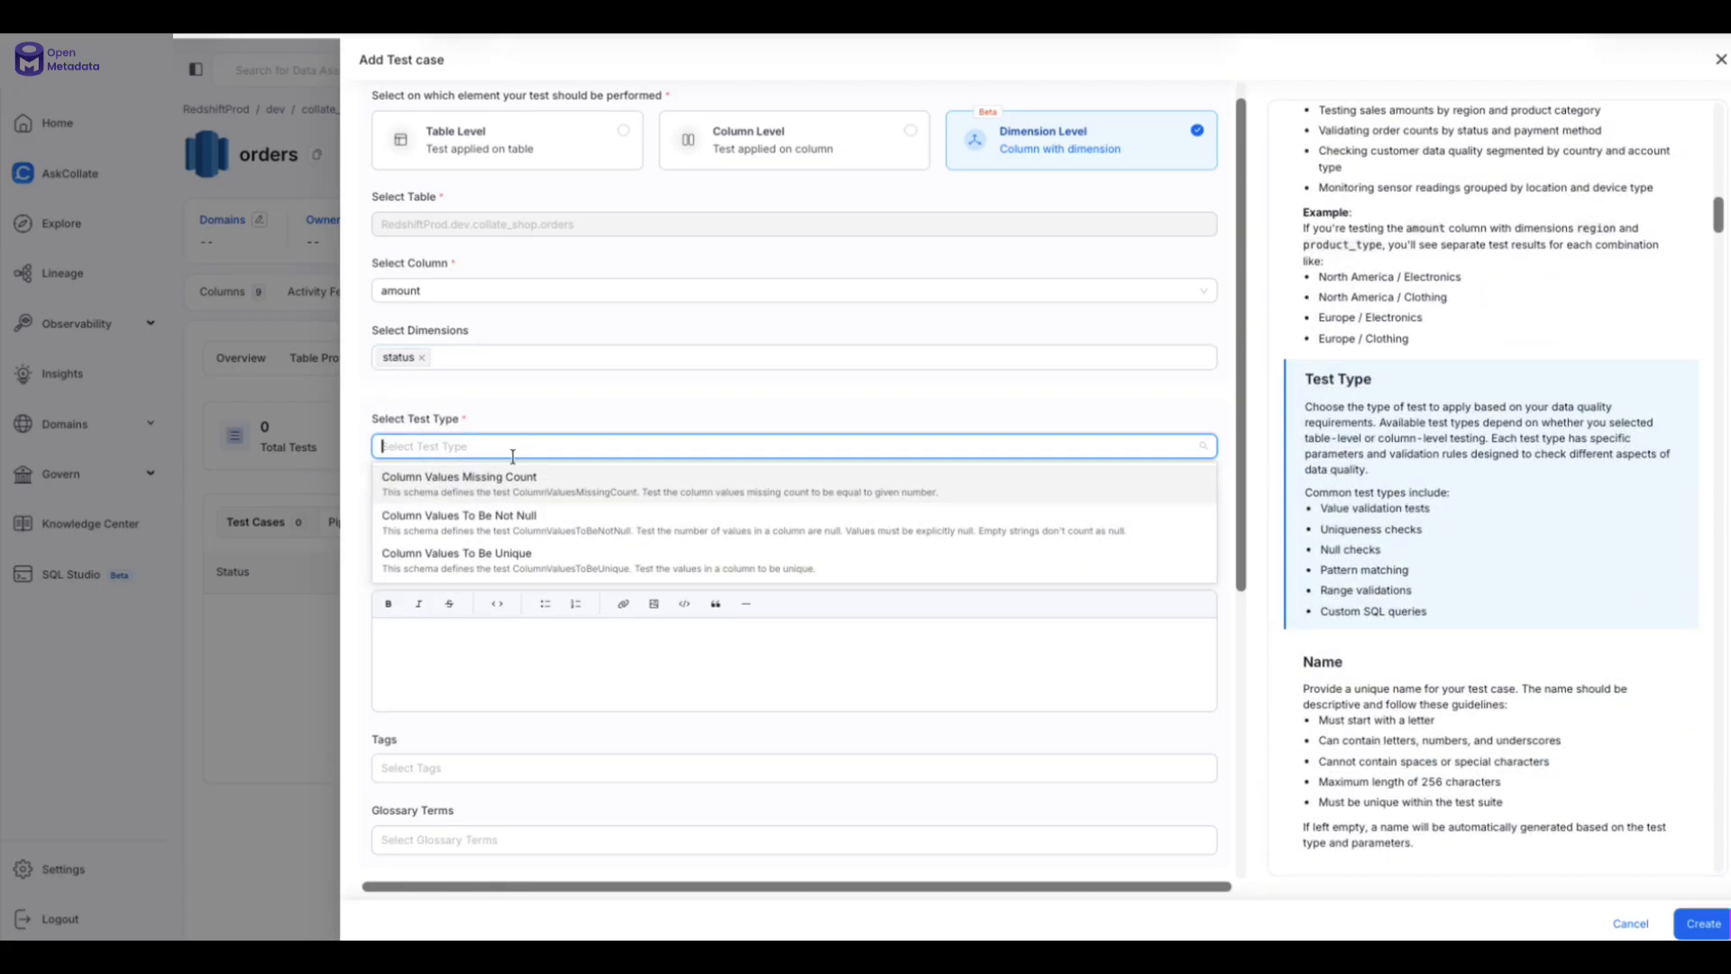
- Switch the tested column from amount to gift_card_amount
{"action": "scroll", "coordinate": [529, 510], "scroll_direction": "down", "scroll_amount": 1}
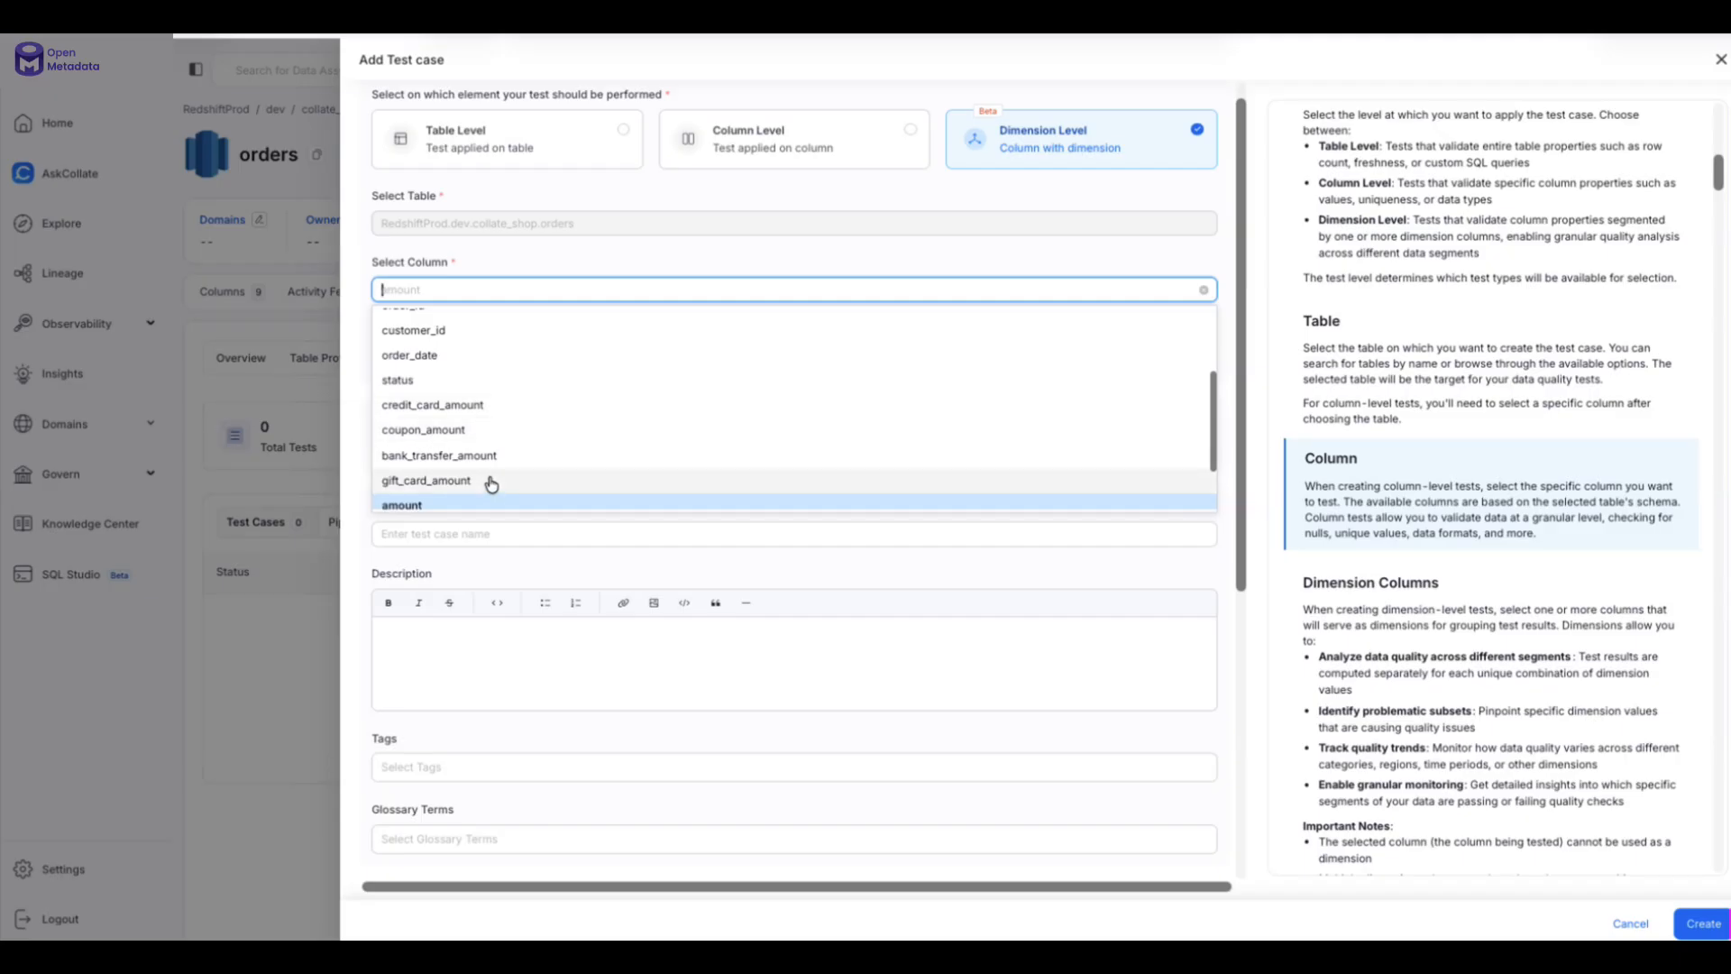
{"action": "left_click", "coordinate": [426, 480]}
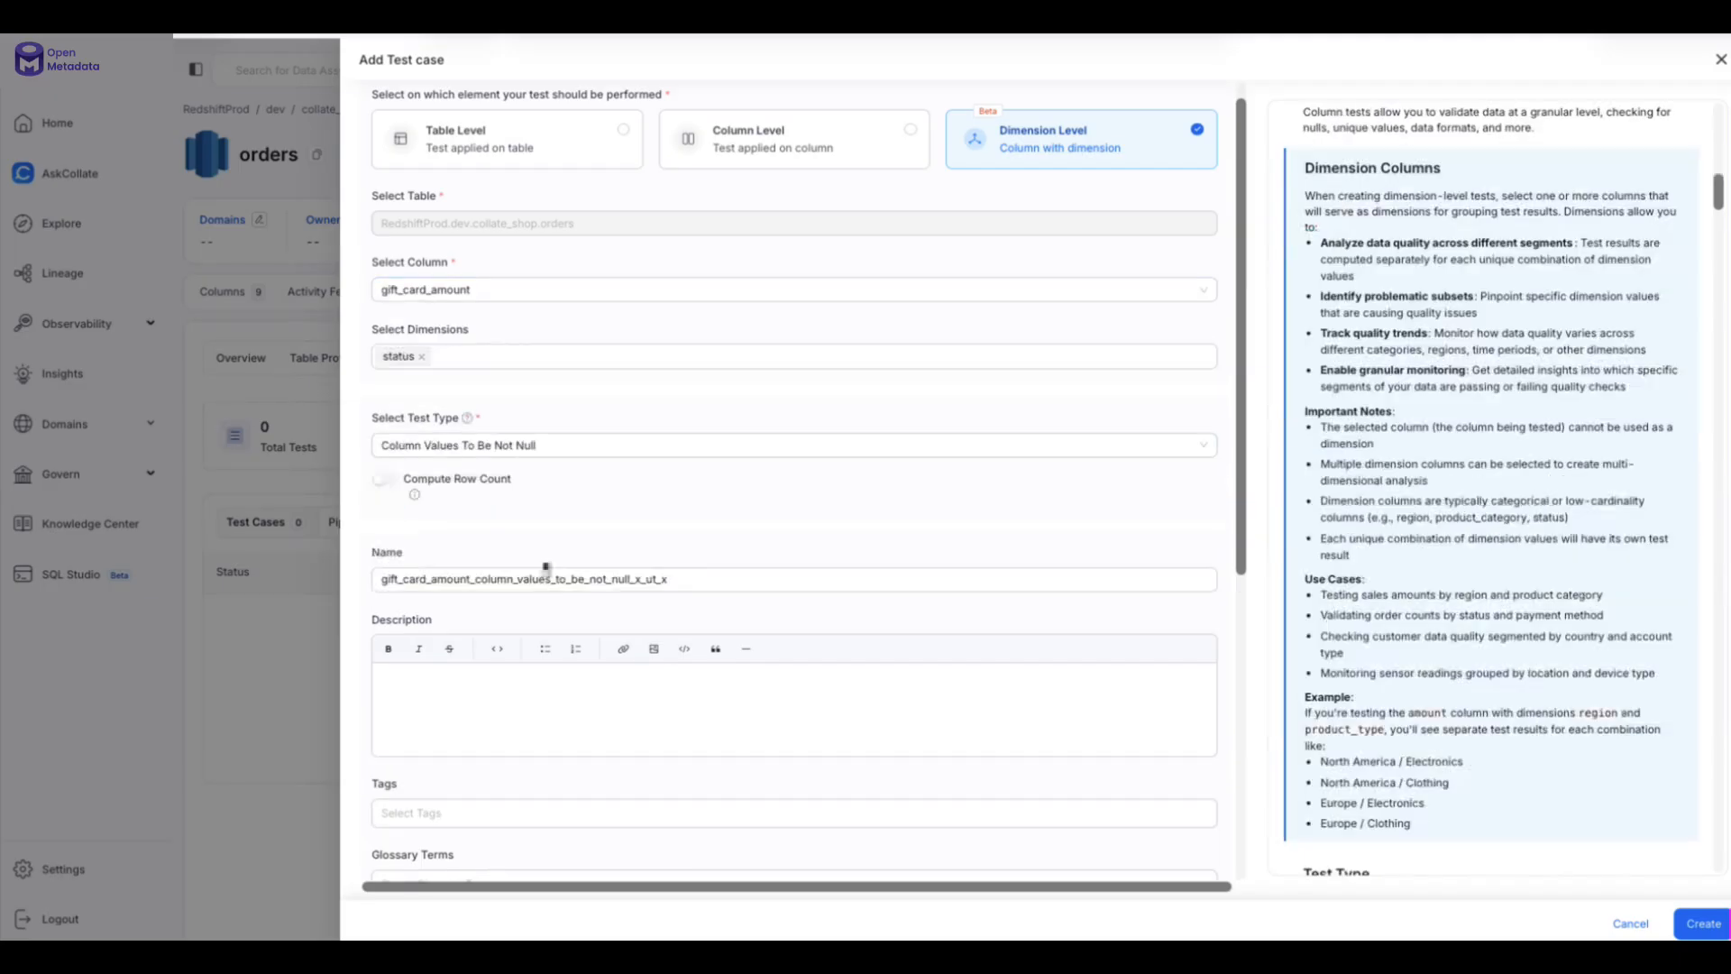
{"action": "scroll", "coordinate": [553, 612], "scroll_direction": "down", "scroll_amount": 2}
{"action": "left_click", "coordinate": [463, 620]}
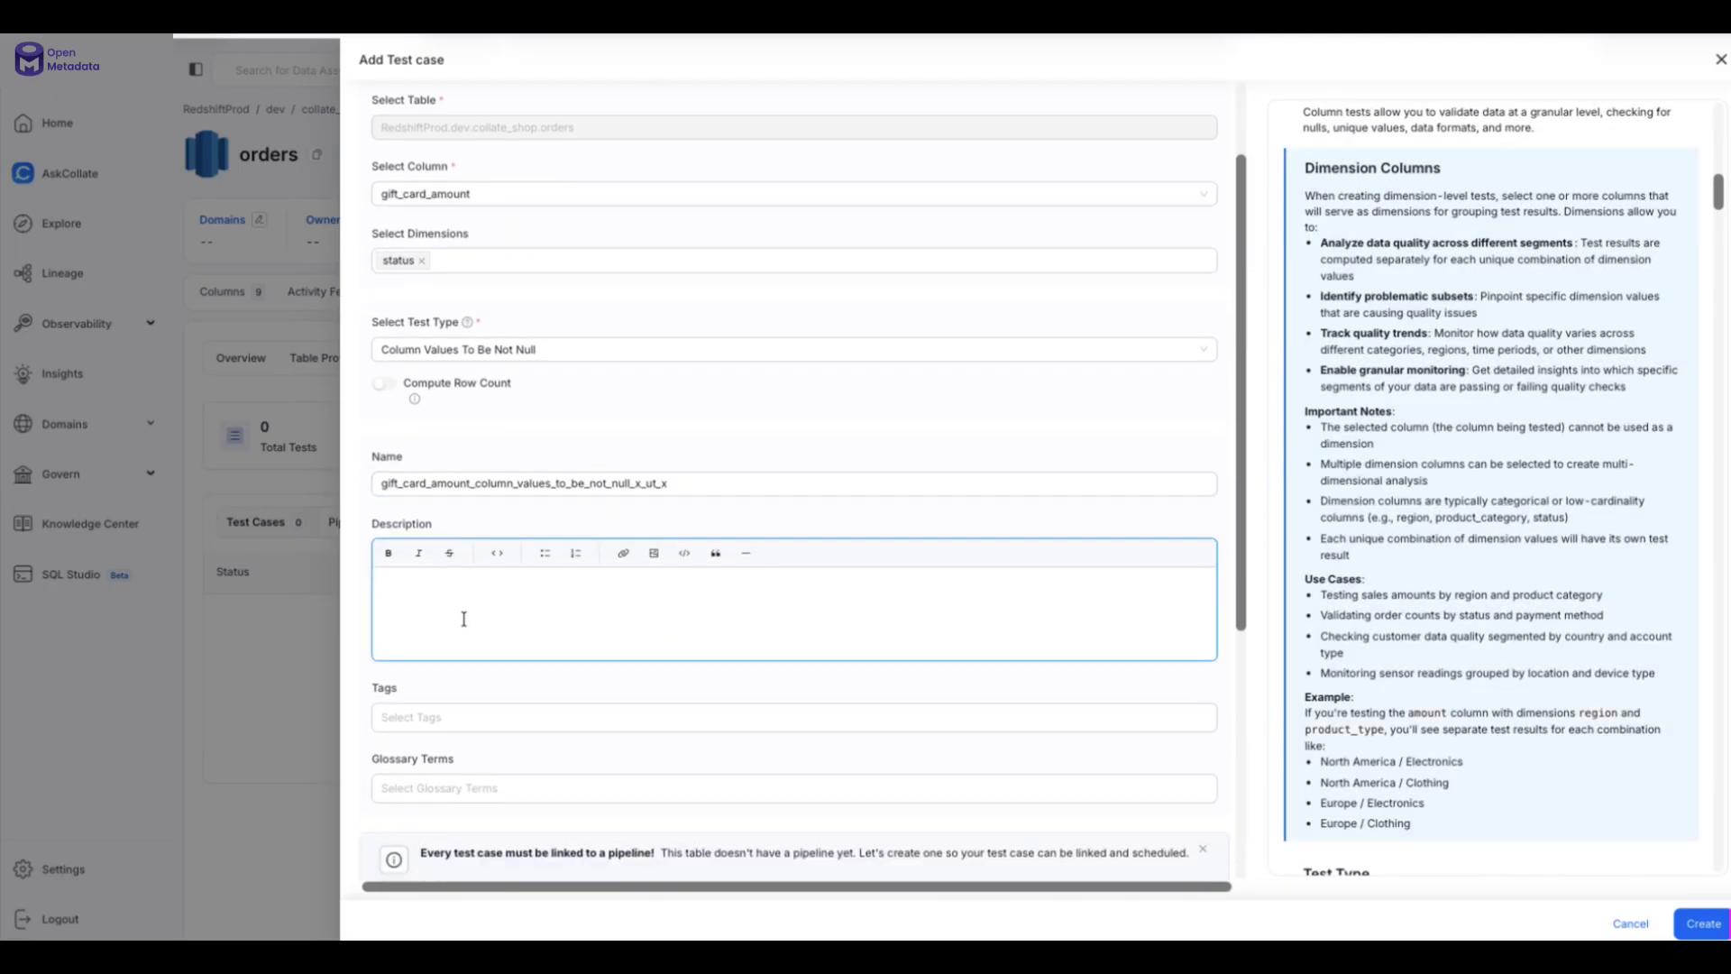
- Set the pipeline schedule to On Demand and create the test case
{"action": "scroll", "coordinate": [463, 619], "scroll_direction": "down", "scroll_amount": 3}
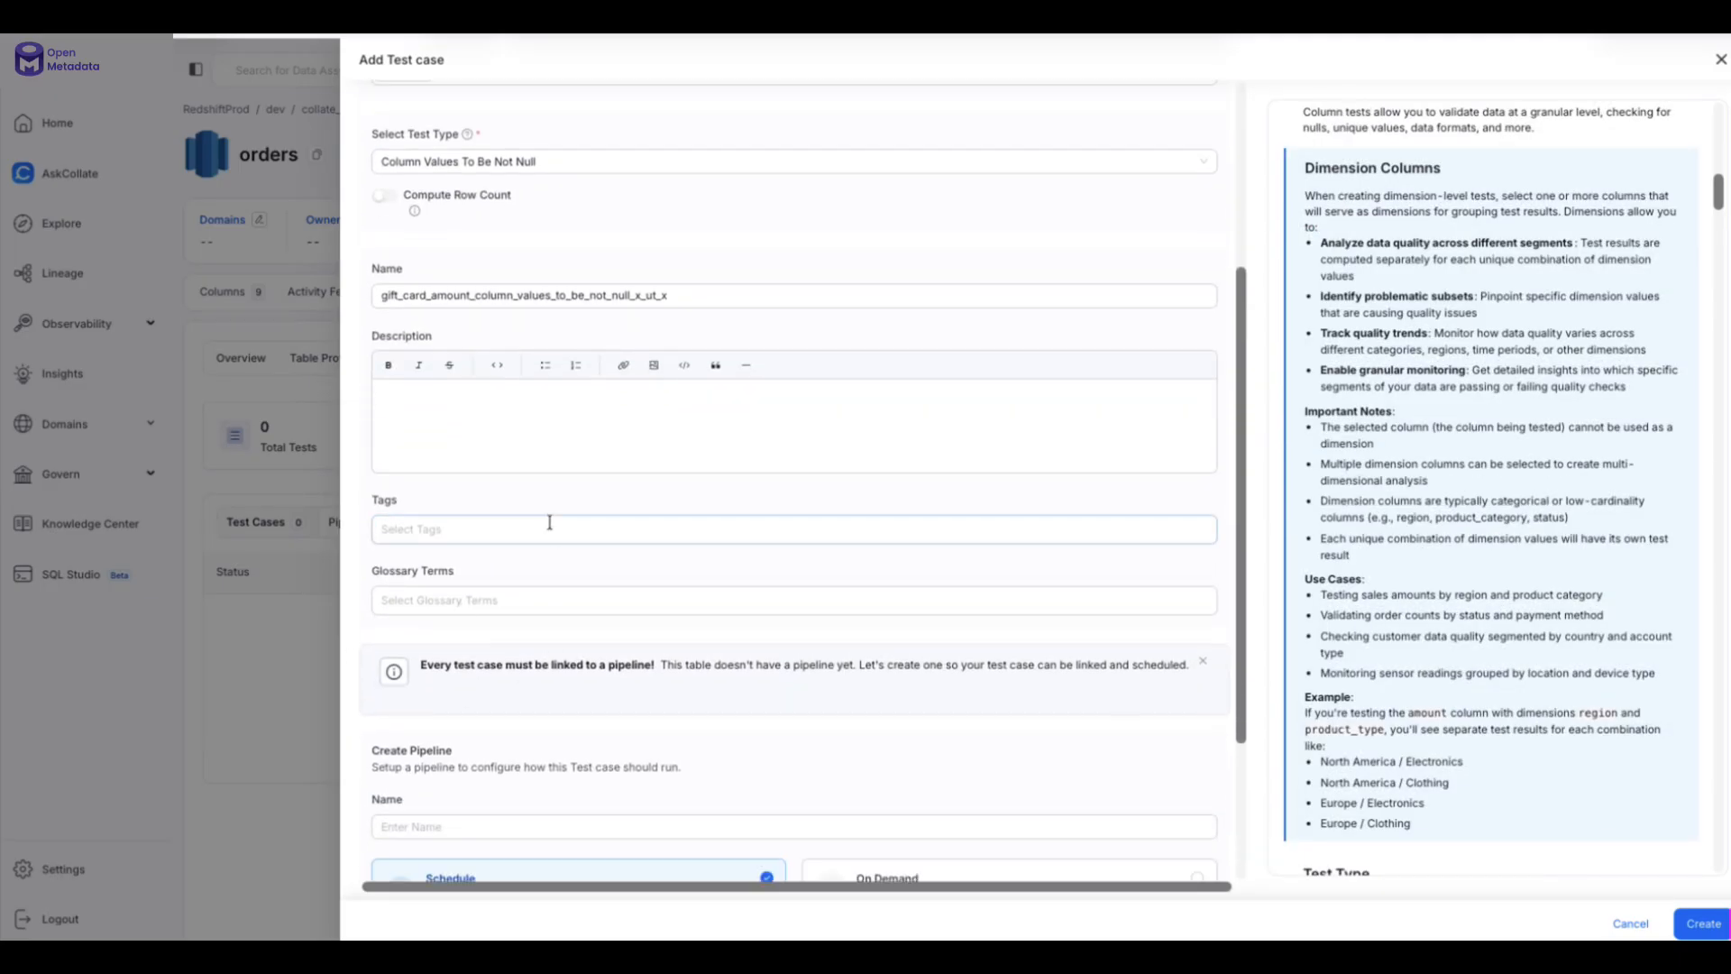
{"action": "scroll", "coordinate": [549, 523], "scroll_direction": "down", "scroll_amount": 3}
{"action": "scroll", "coordinate": [595, 431], "scroll_direction": "down", "scroll_amount": 1}
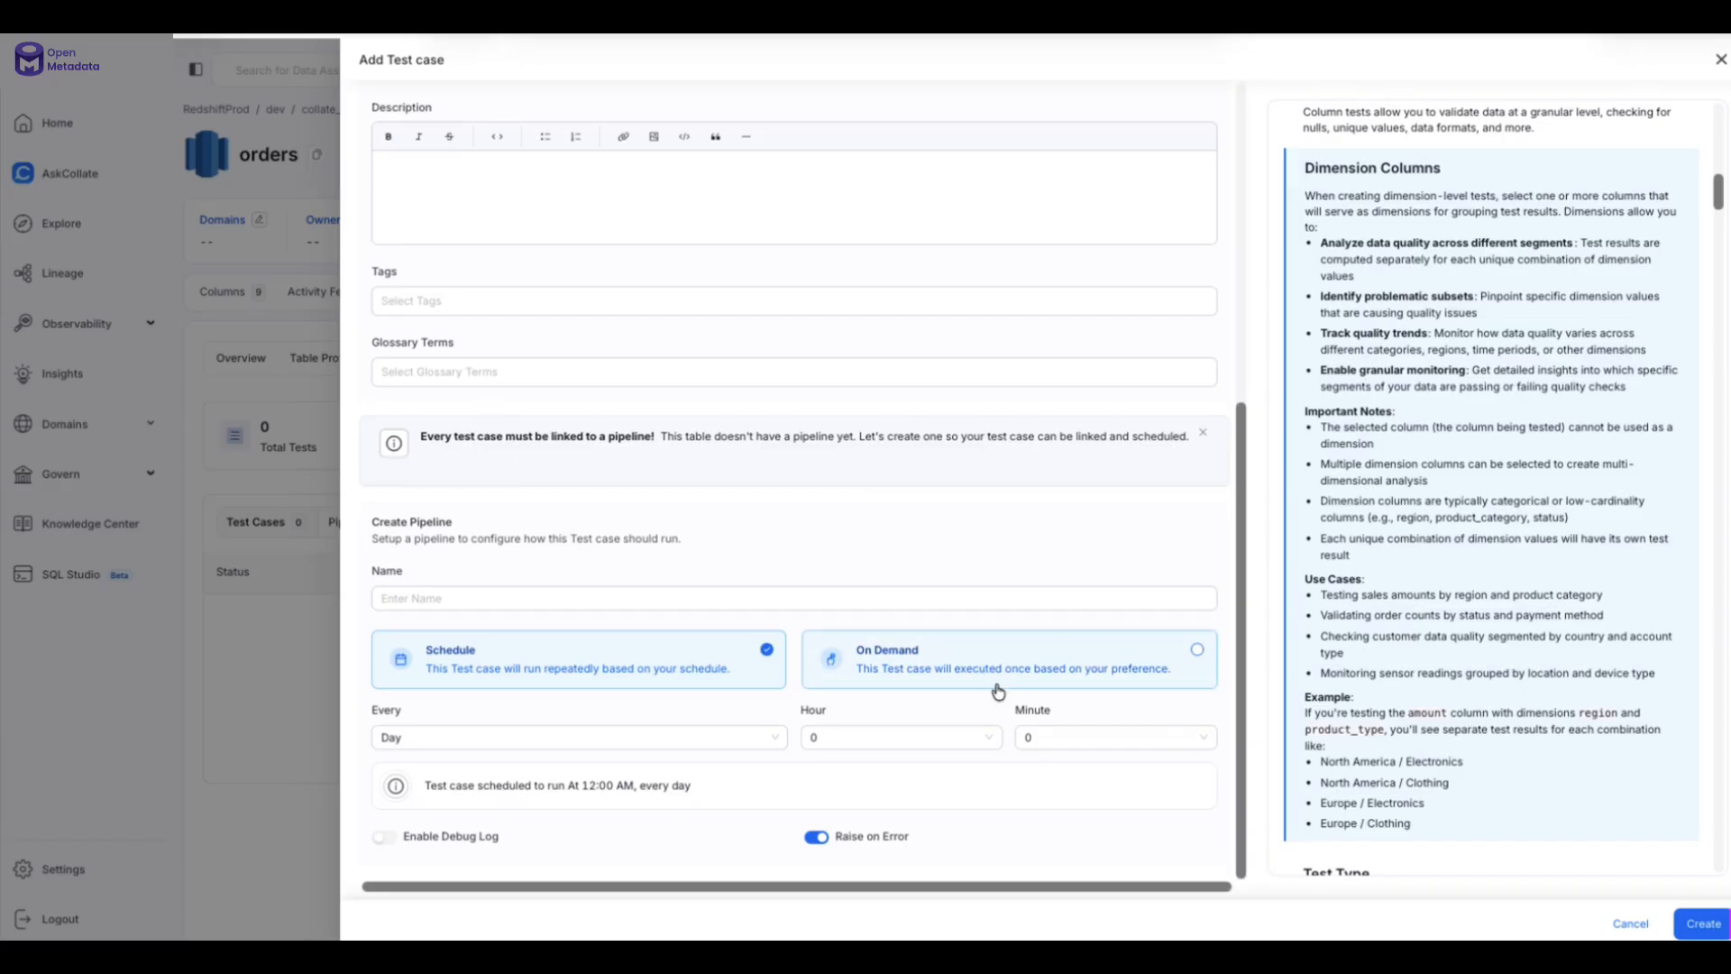
{"action": "left_click", "coordinate": [1143, 665]}
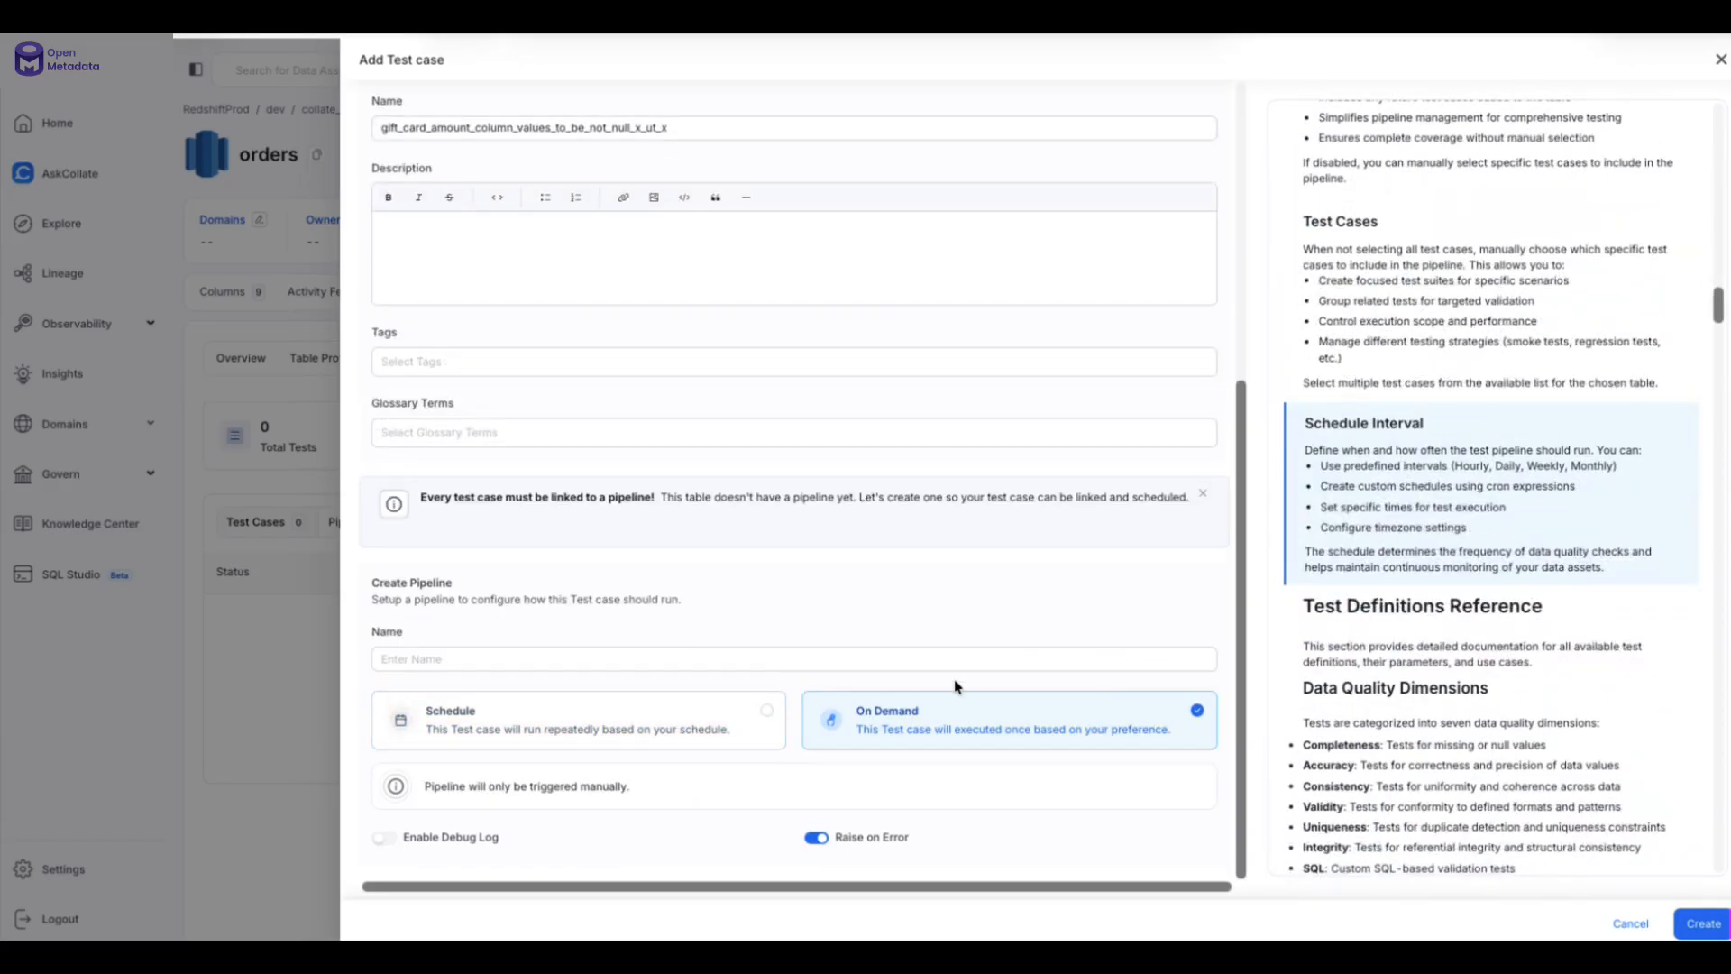
{"action": "left_click", "coordinate": [1702, 924]}
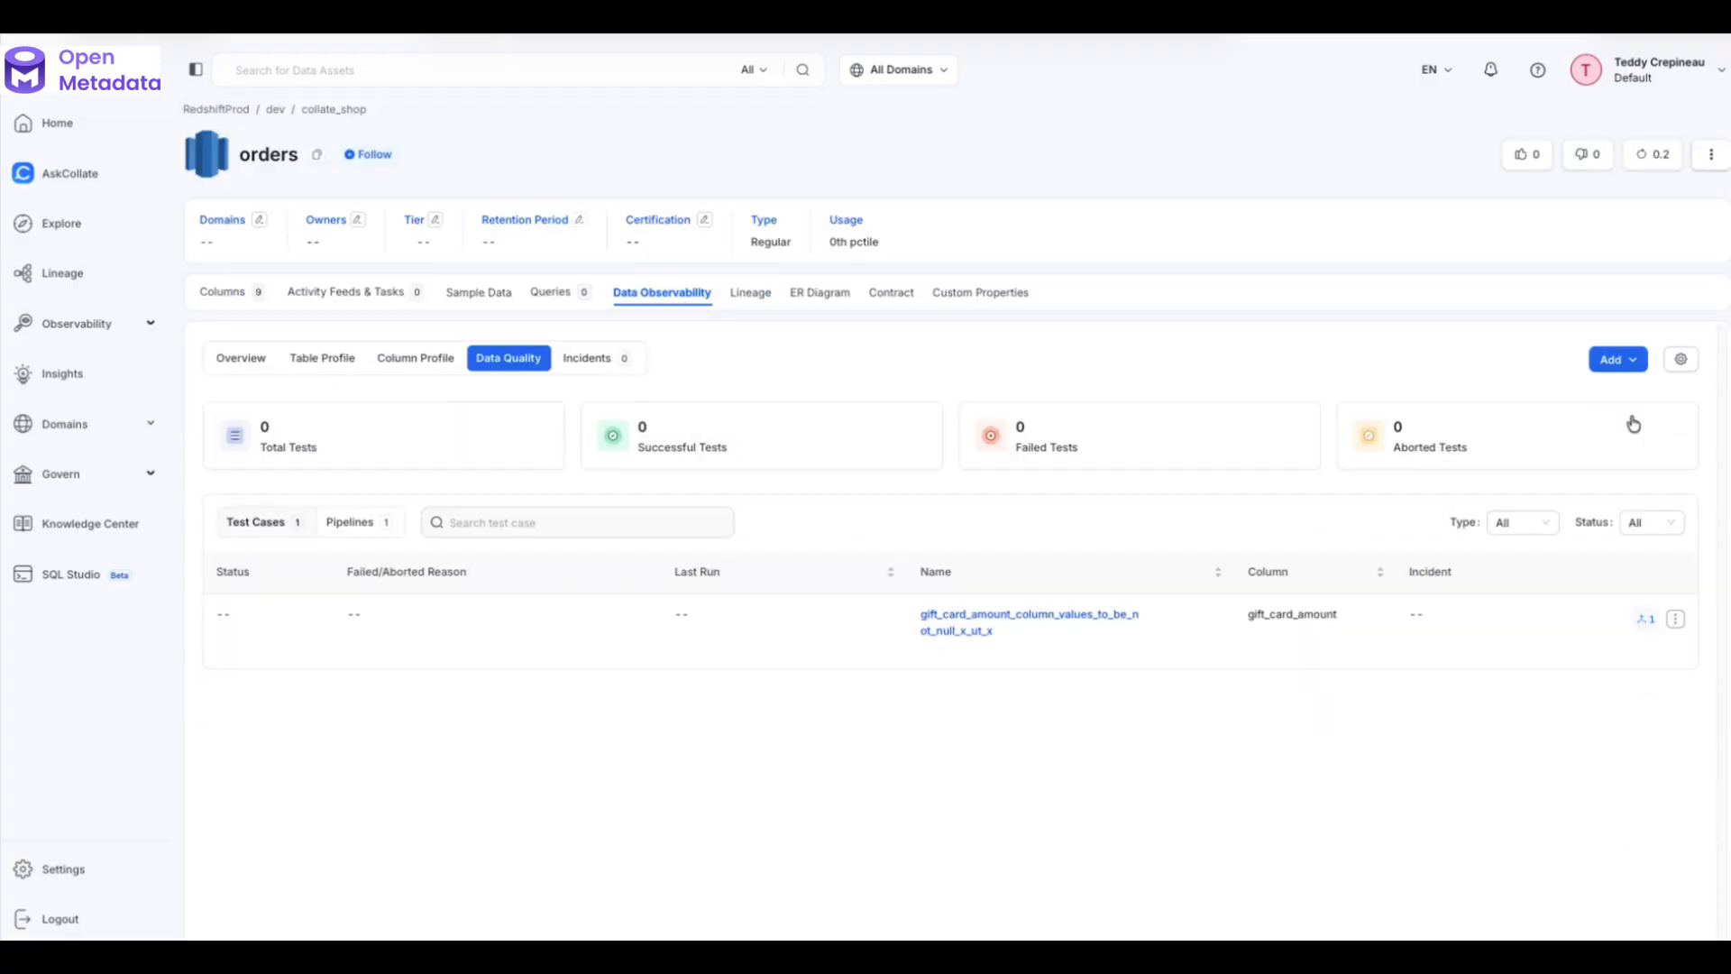
- Begin a second test case at Column Level on the gift_card_amount column
{"action": "left_click", "coordinate": [1626, 360]}
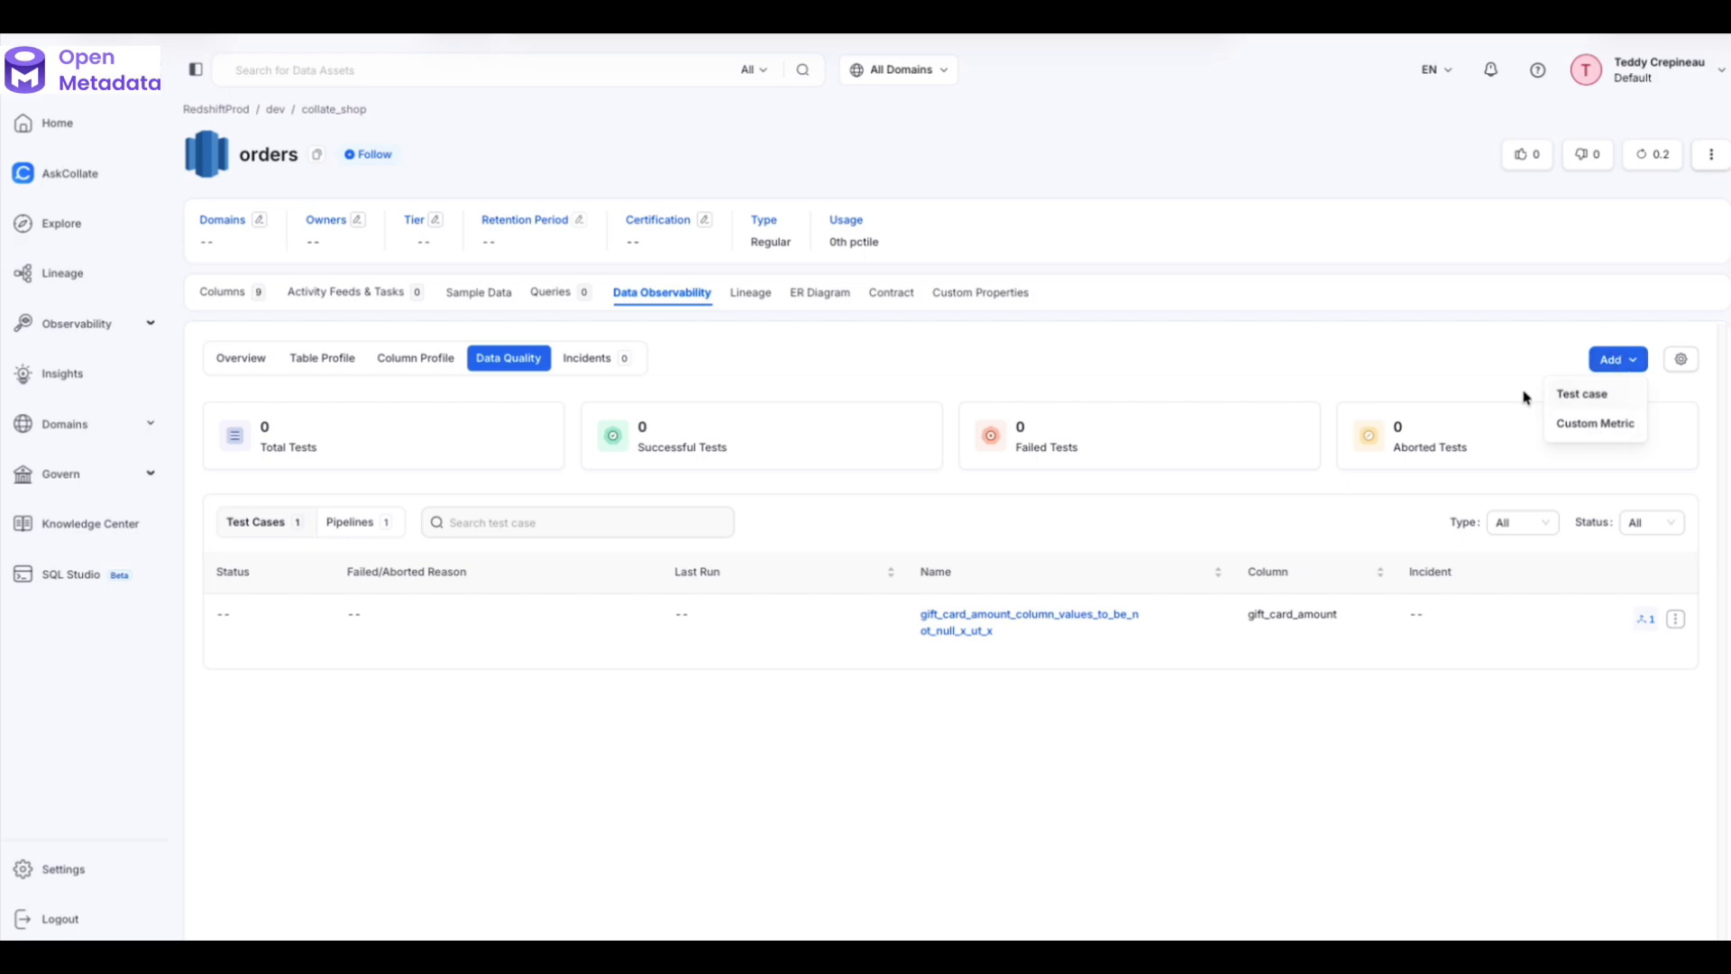
{"action": "left_click", "coordinate": [1582, 397]}
{"action": "left_click", "coordinate": [560, 339]}
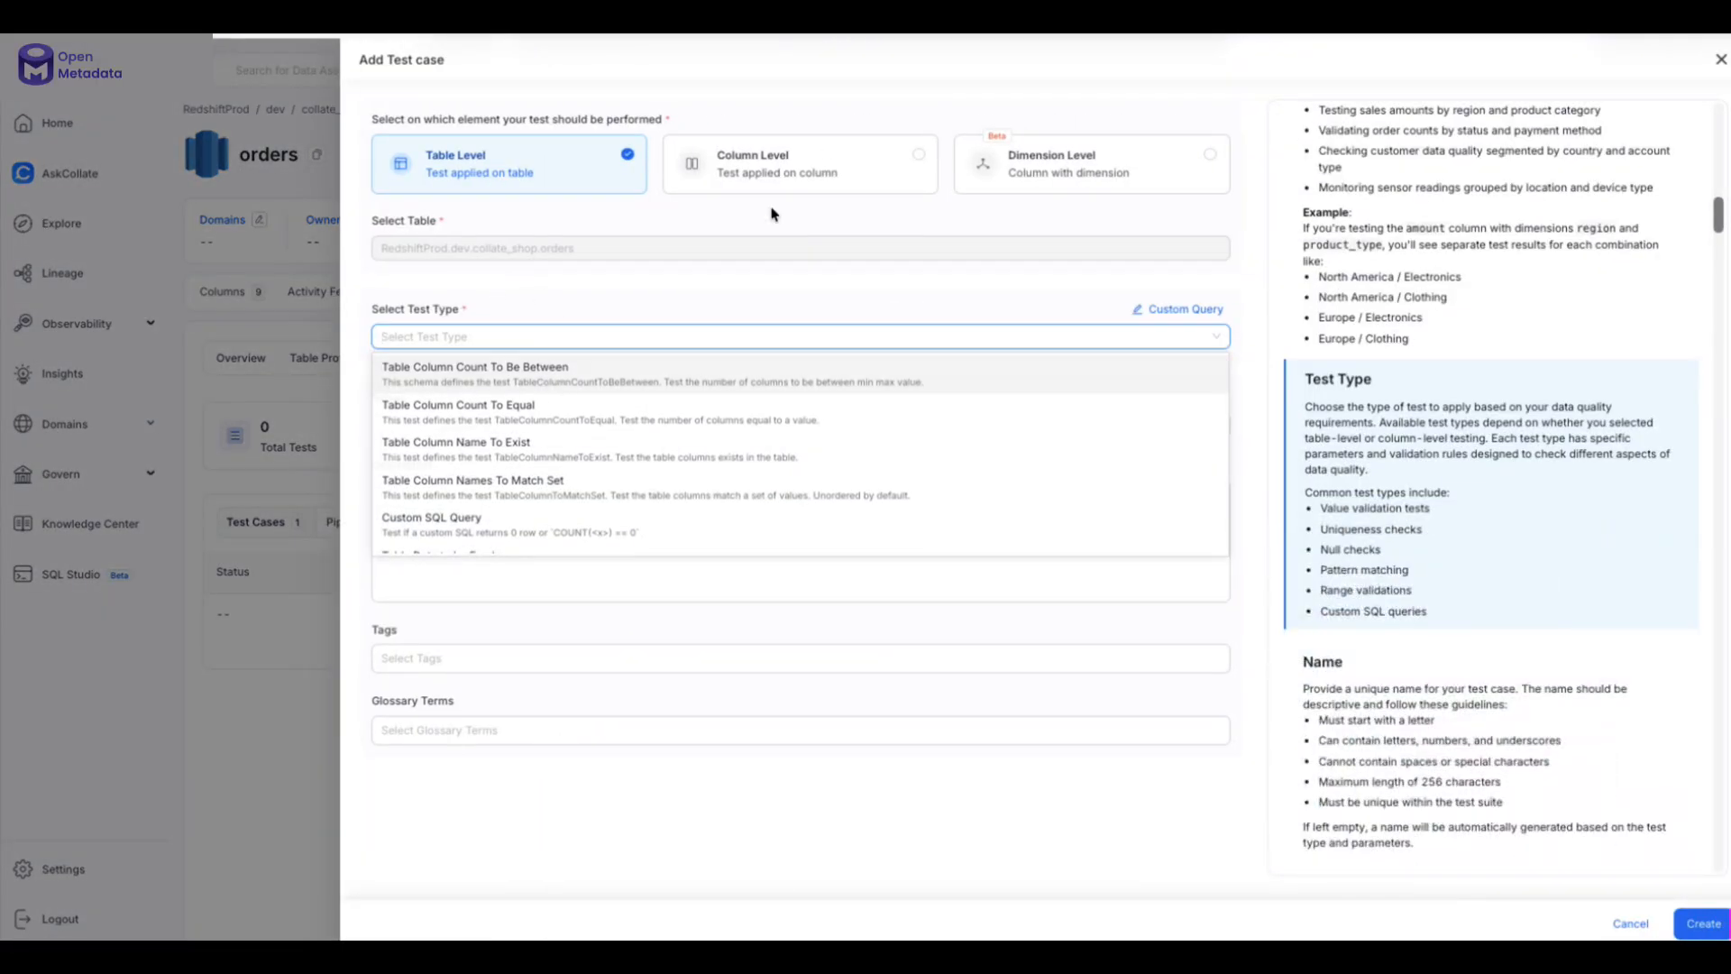
{"action": "left_click", "coordinate": [793, 164]}
{"action": "left_click", "coordinate": [555, 314]}
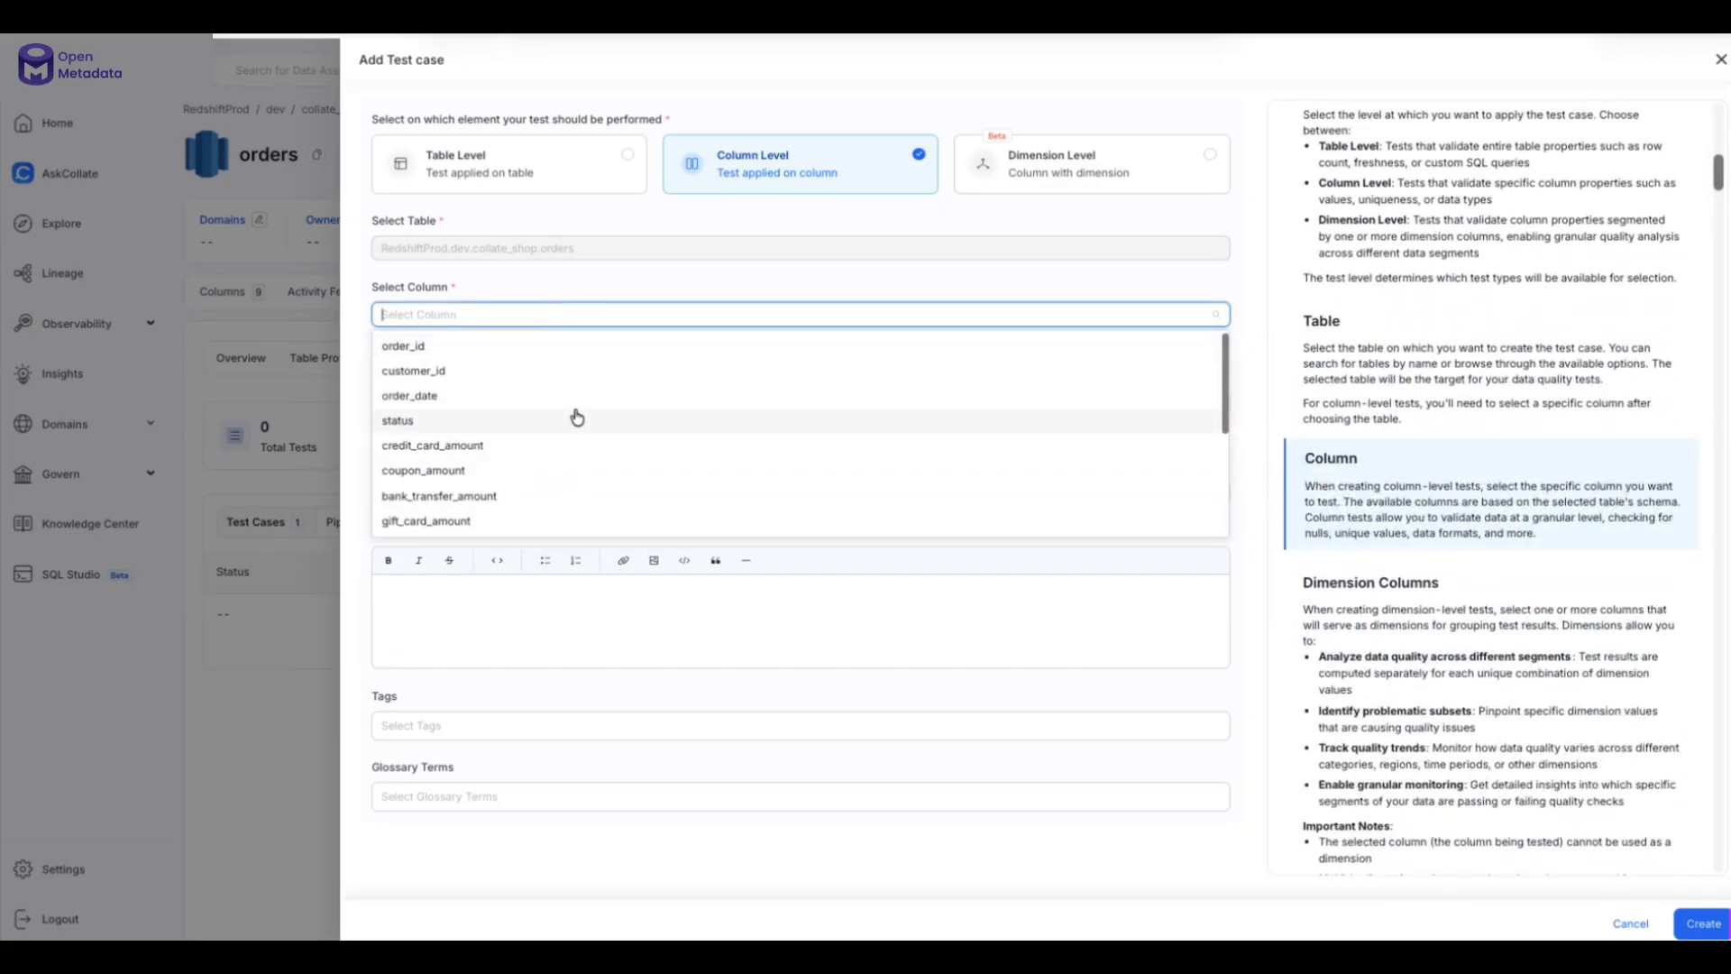
{"action": "left_click", "coordinate": [568, 520]}
{"action": "left_click", "coordinate": [462, 406]}
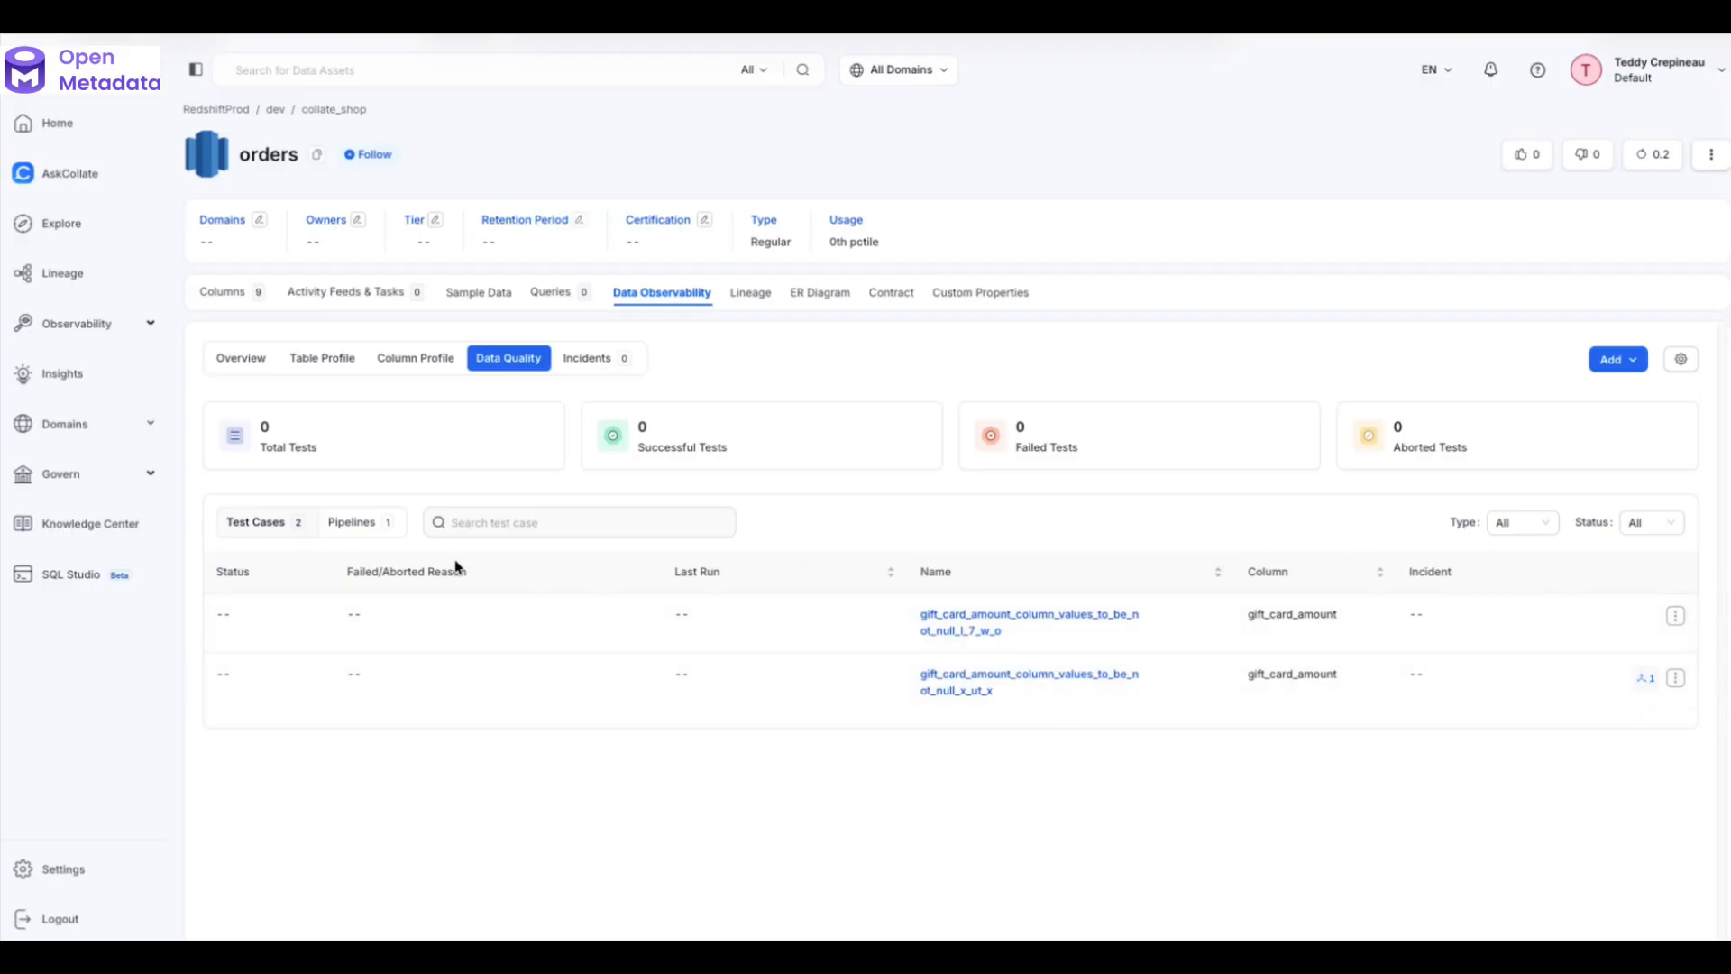
- Run the test suite pipeline, then open the second gift_card_amount test case's results
{"action": "left_click", "coordinate": [361, 526]}
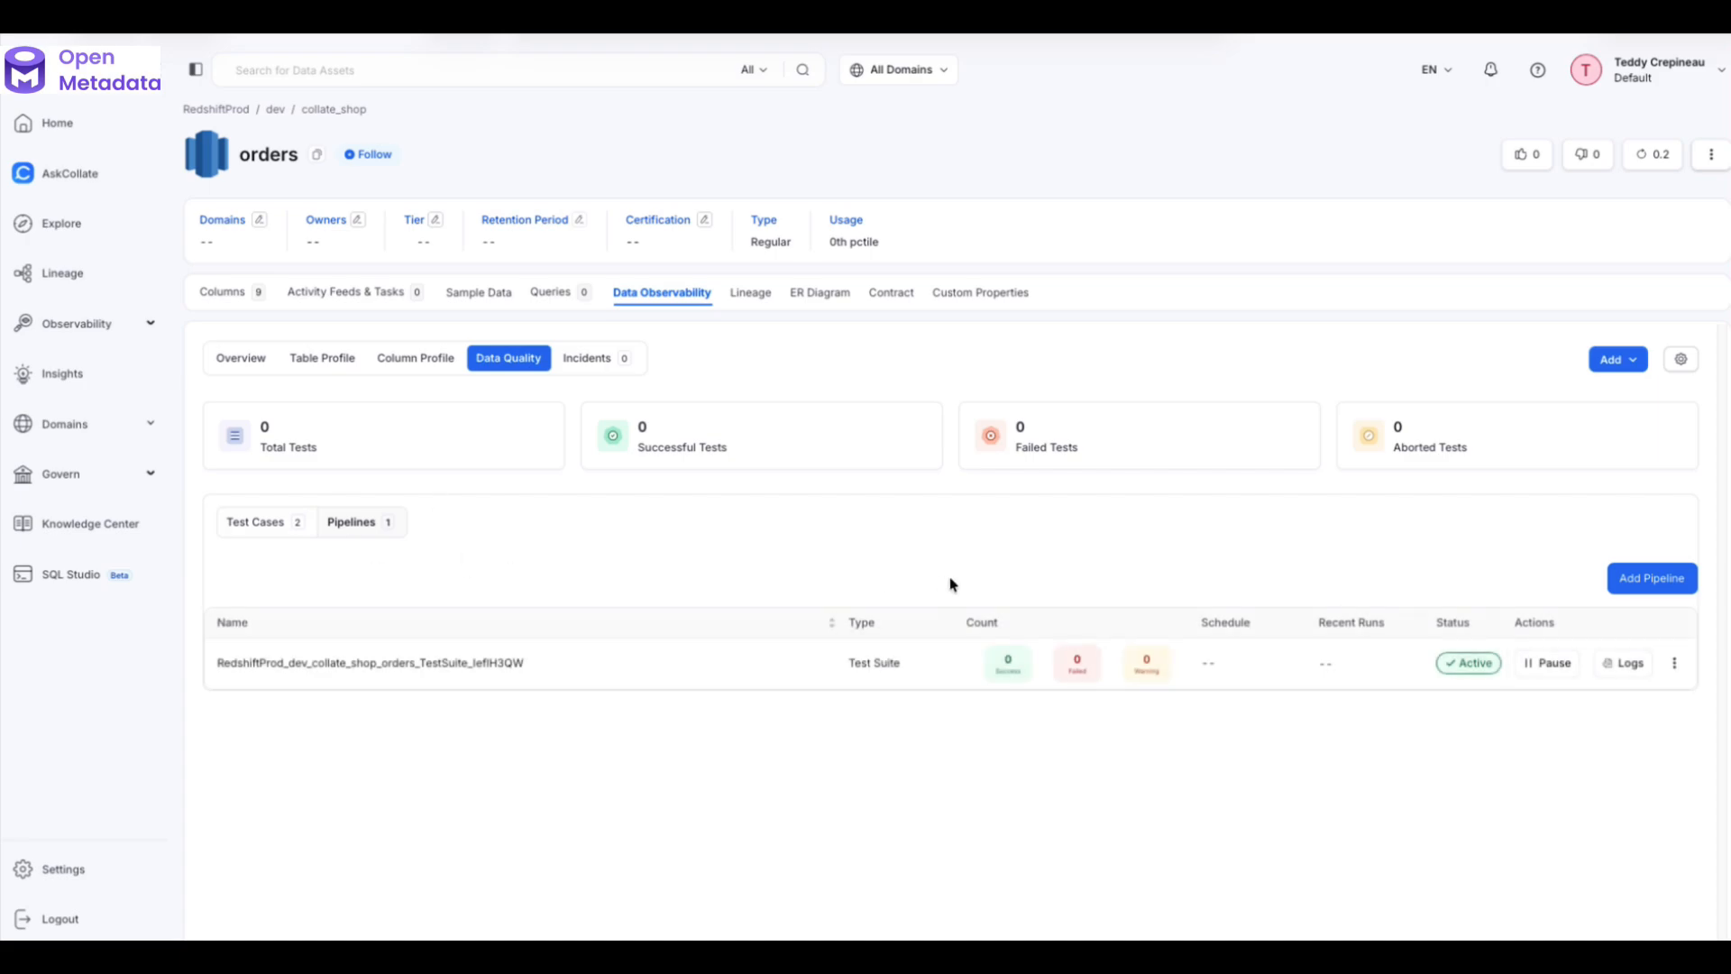
{"action": "left_click", "coordinate": [1675, 663]}
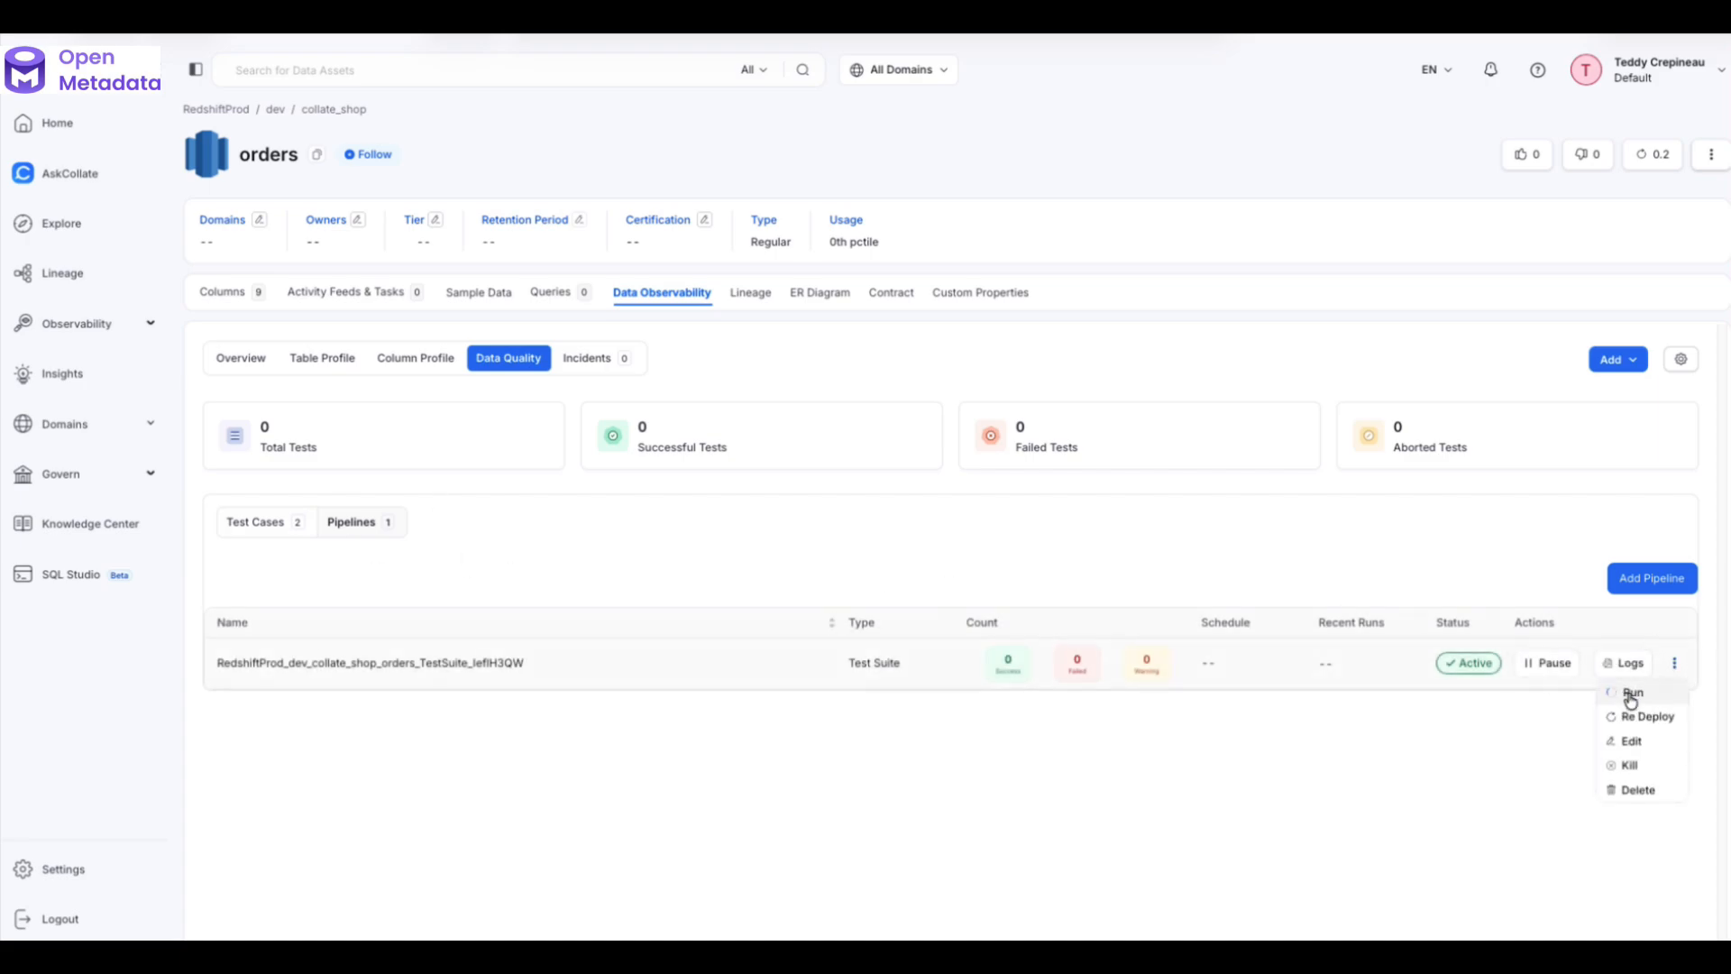
{"action": "left_click", "coordinate": [1625, 695]}
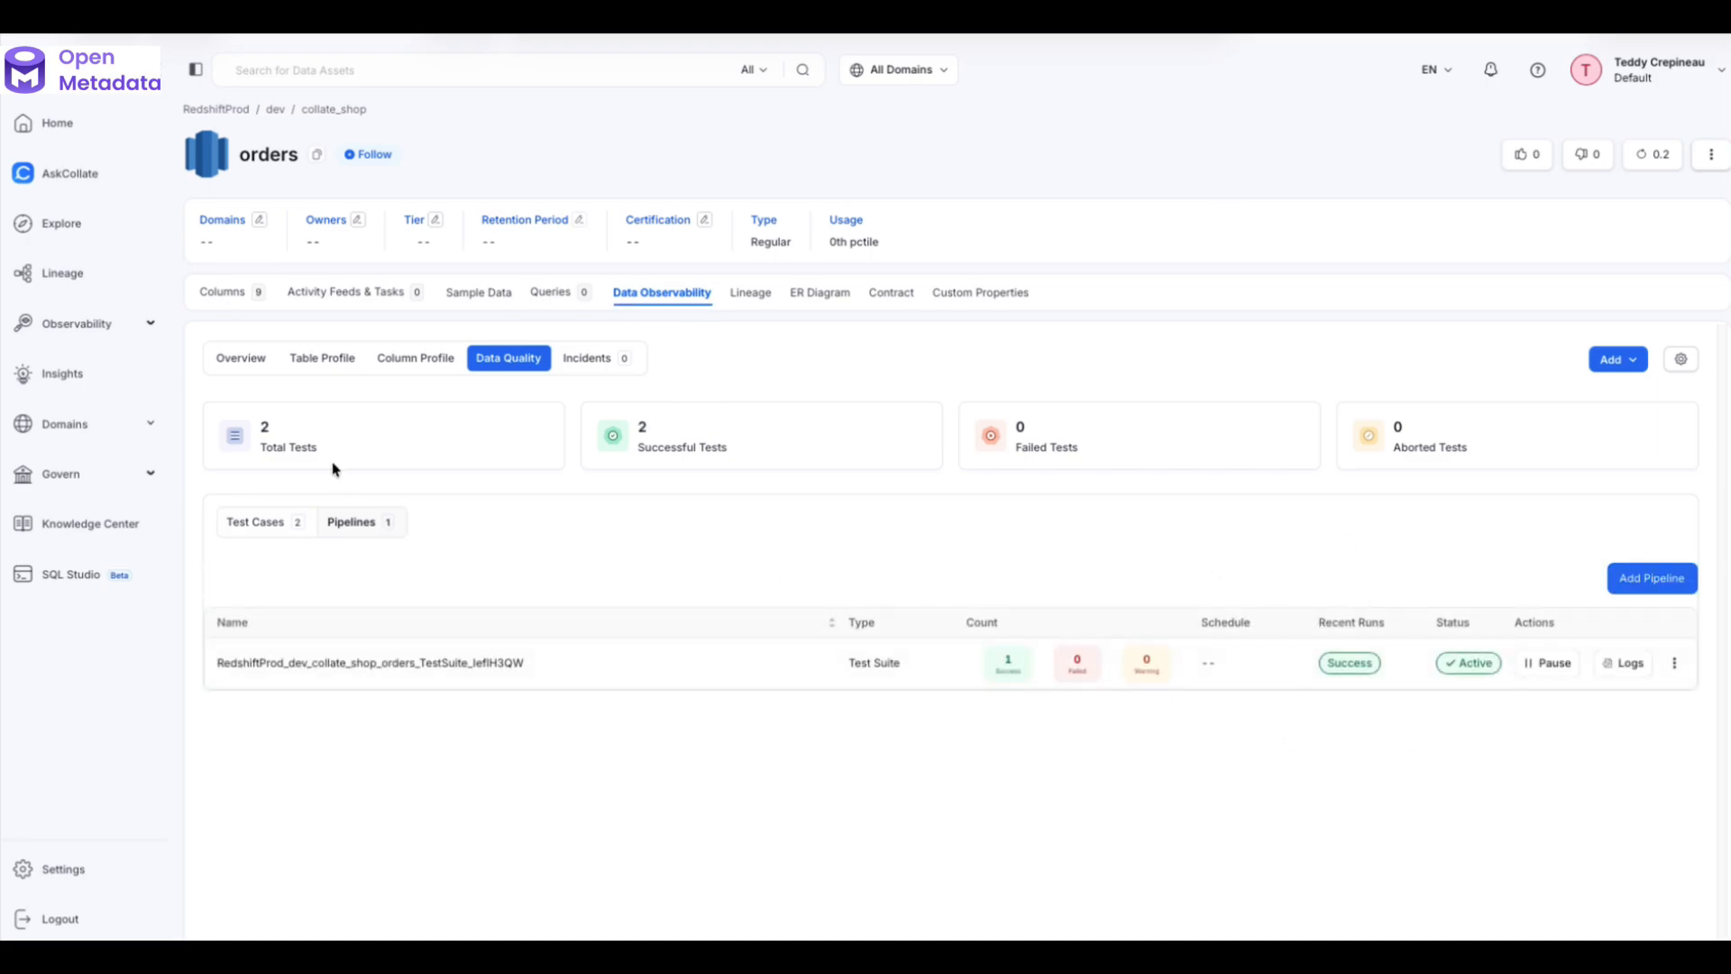
{"action": "left_click", "coordinate": [248, 530]}
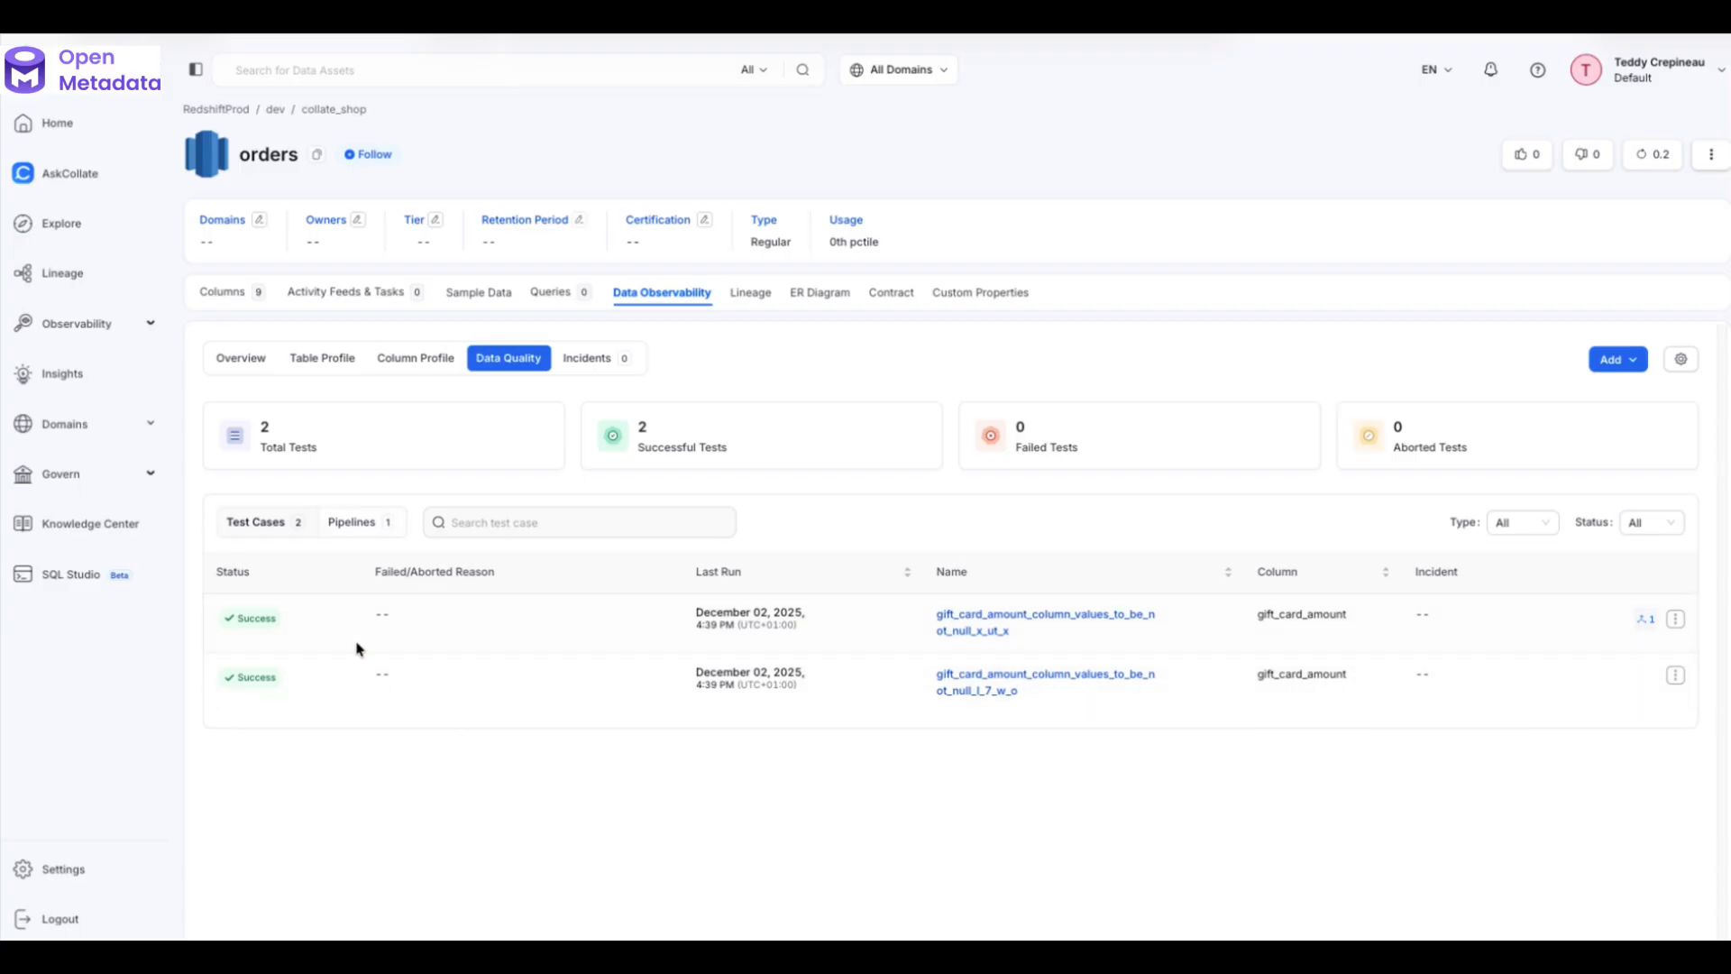
{"action": "left_click", "coordinate": [1054, 679]}
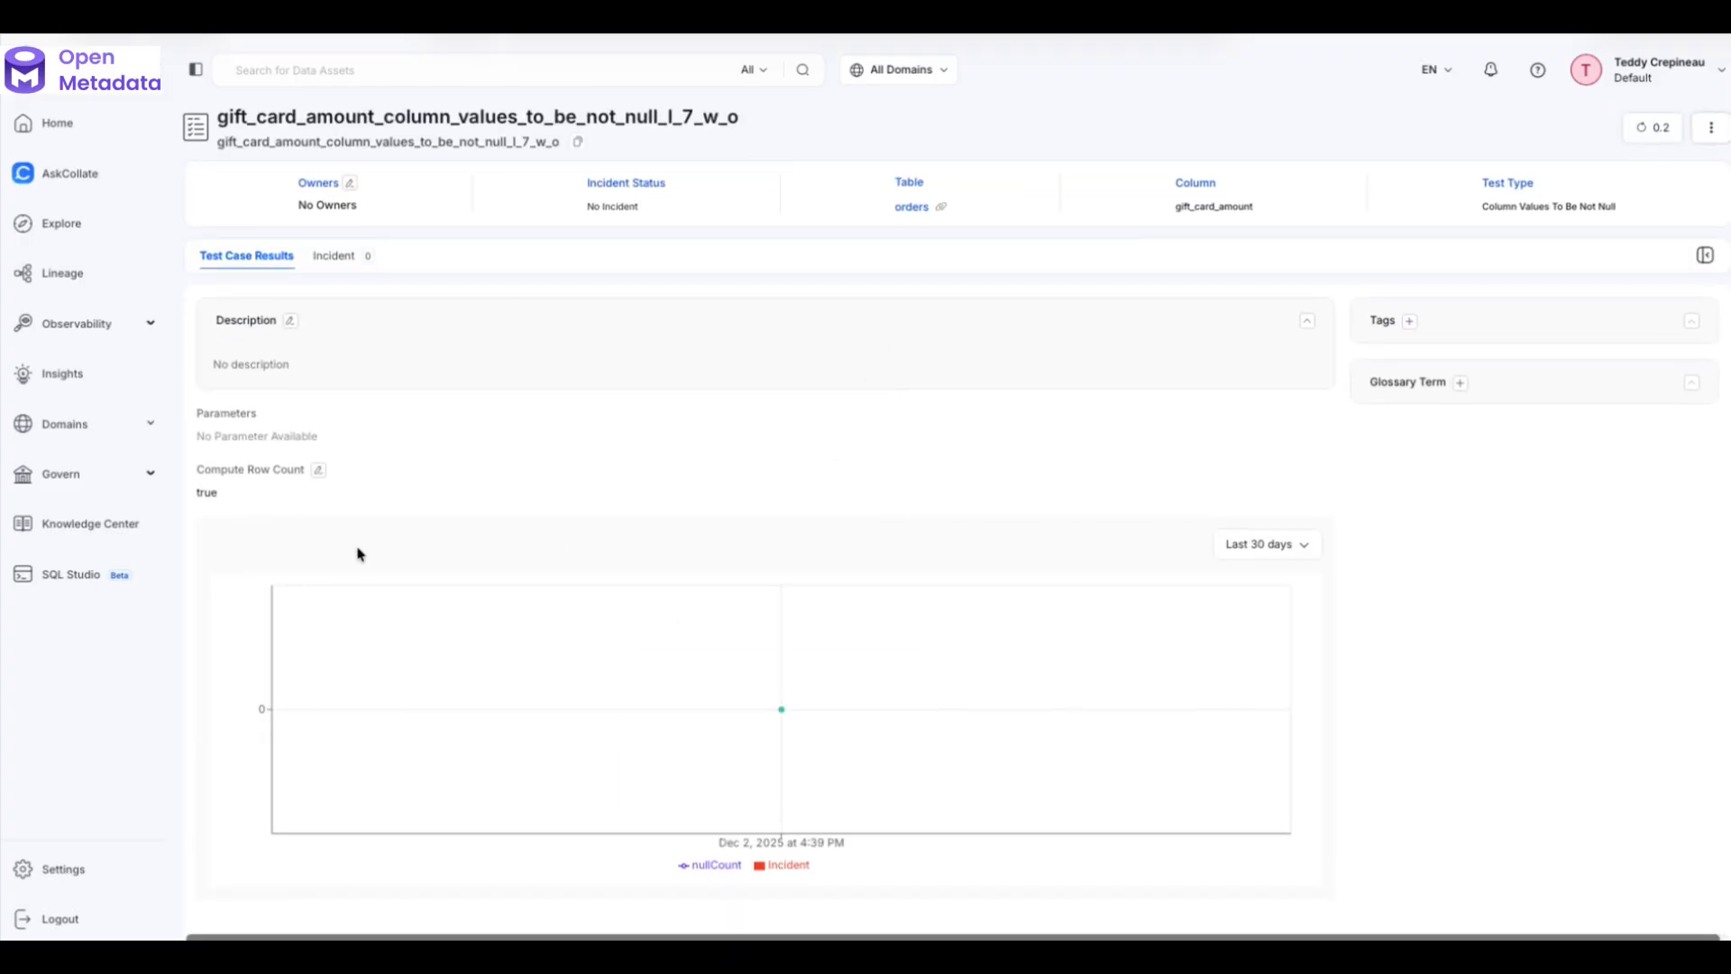
- Check the run's Passed Rows details, then view the other gift_card_amount test's dimensional results
{"action": "mouse_move", "coordinate": [768, 685]}
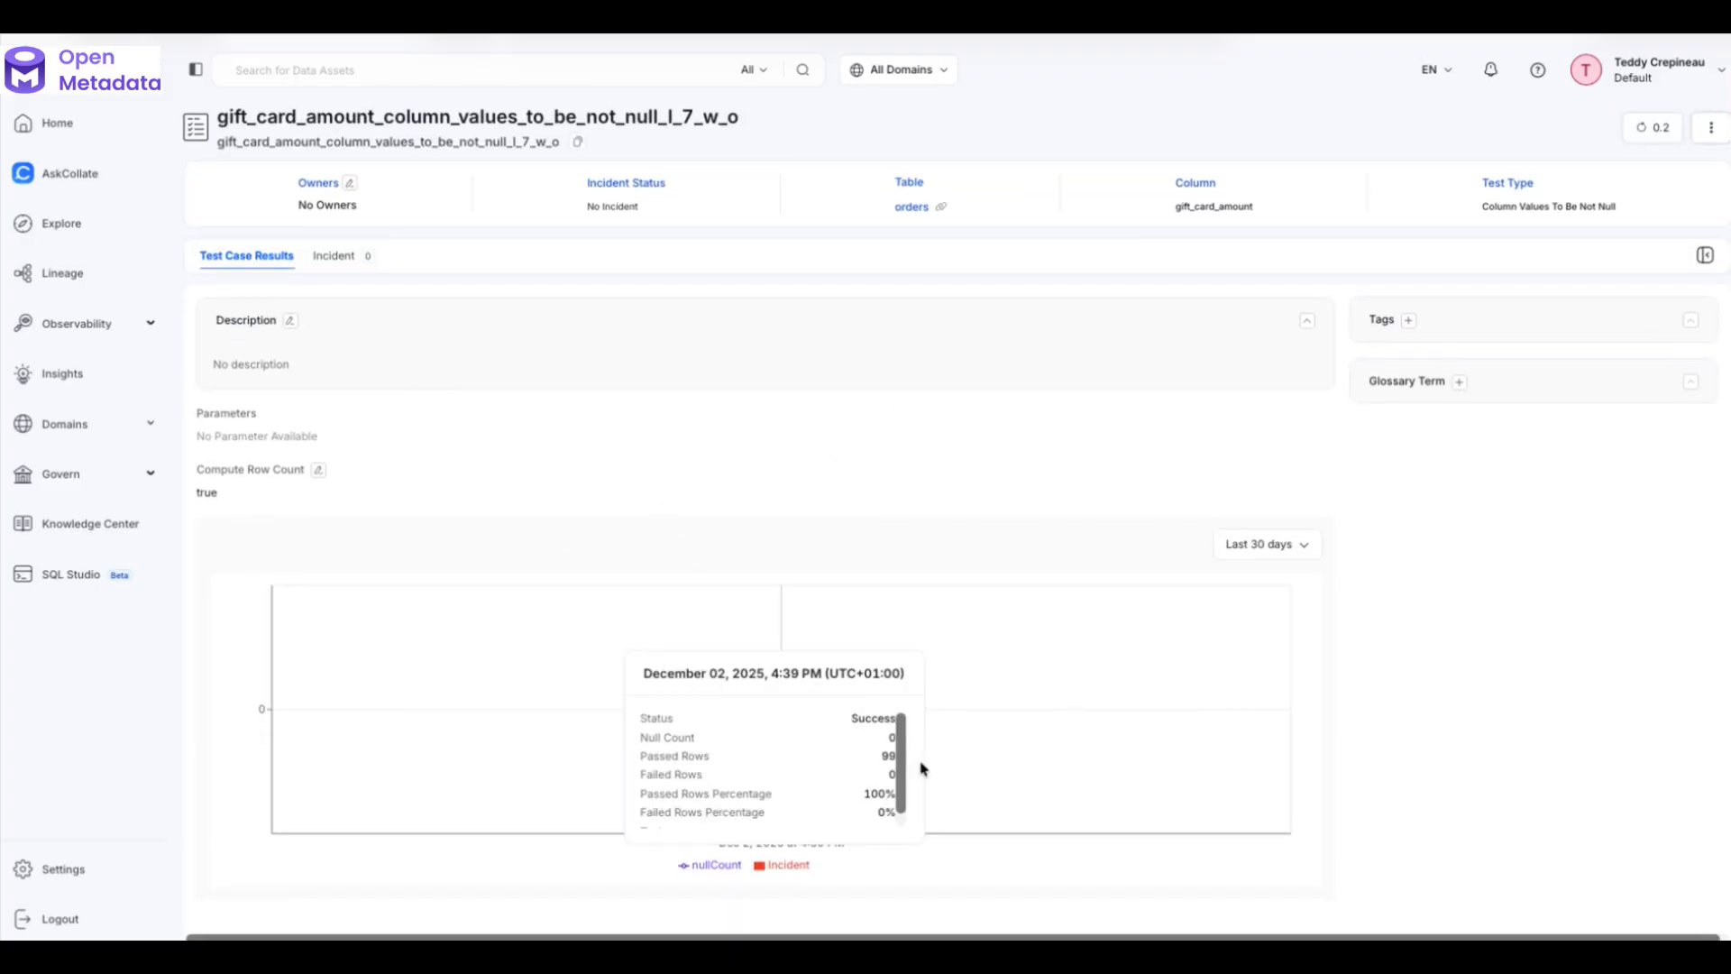
{"action": "mouse_move", "coordinate": [902, 747]}
{"action": "left_mouse_down"}
{"action": "mouse_move", "coordinate": [908, 796]}
{"action": "mouse_move", "coordinate": [910, 723]}
{"action": "left_mouse_up"}
{"action": "left_click_drag", "start_coordinate": [650, 754], "coordinate": [905, 732]}
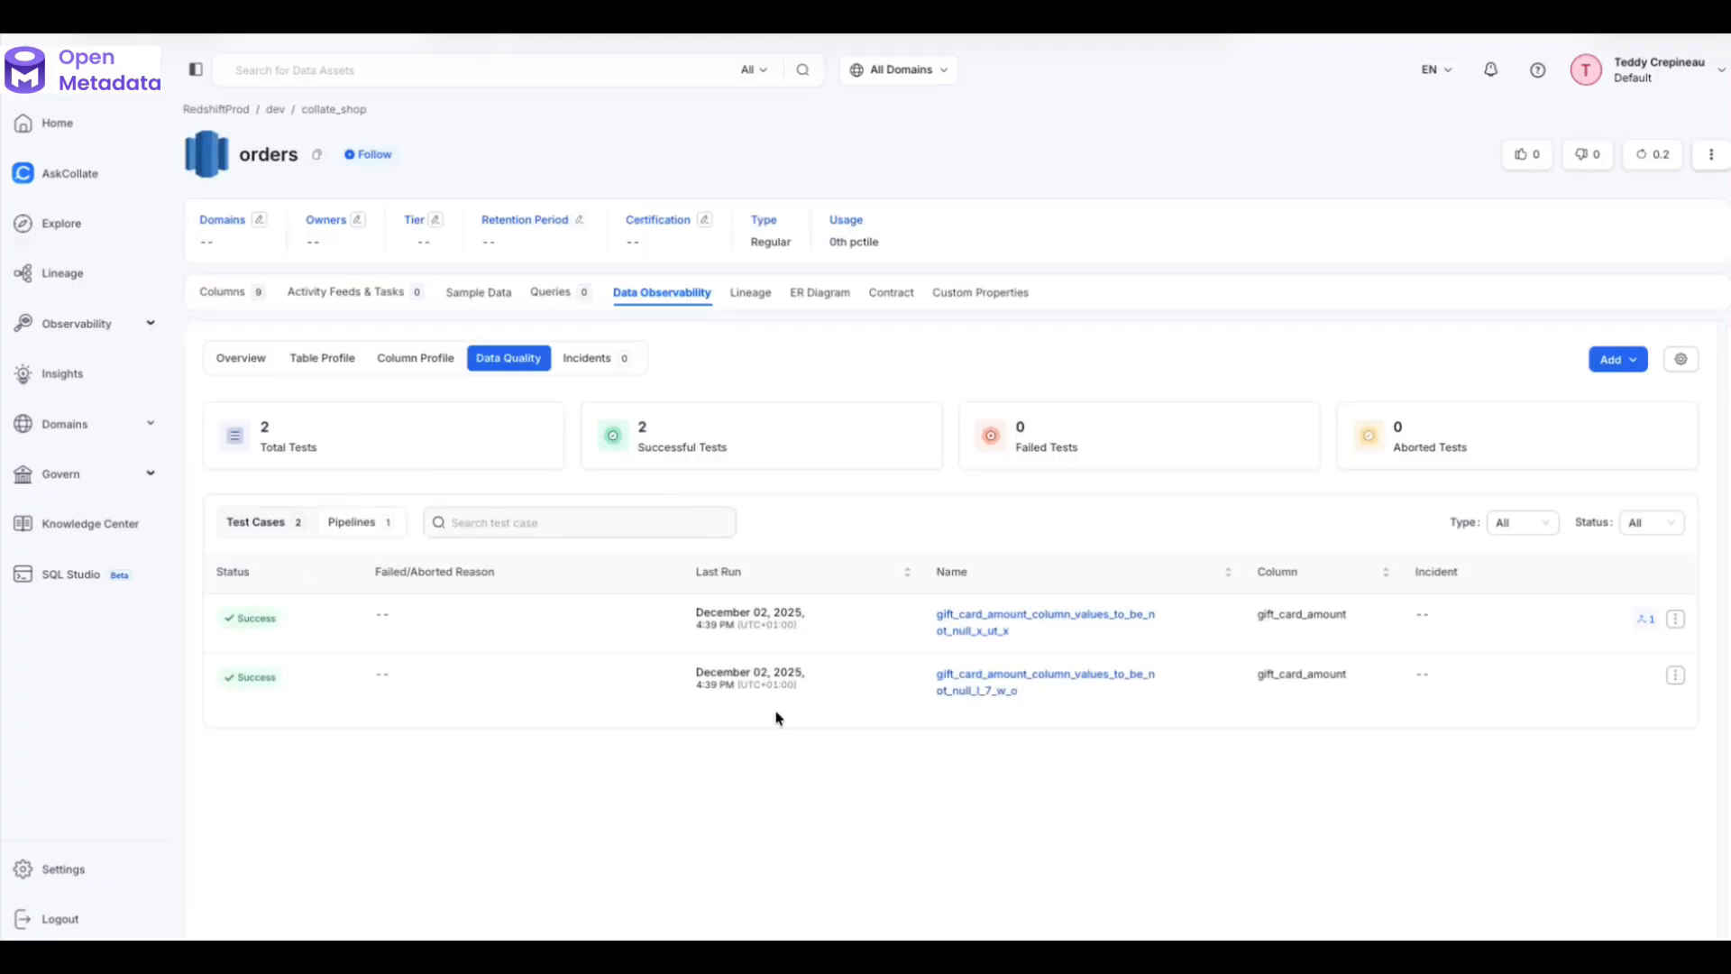
{"action": "left_click", "coordinate": [1006, 623]}
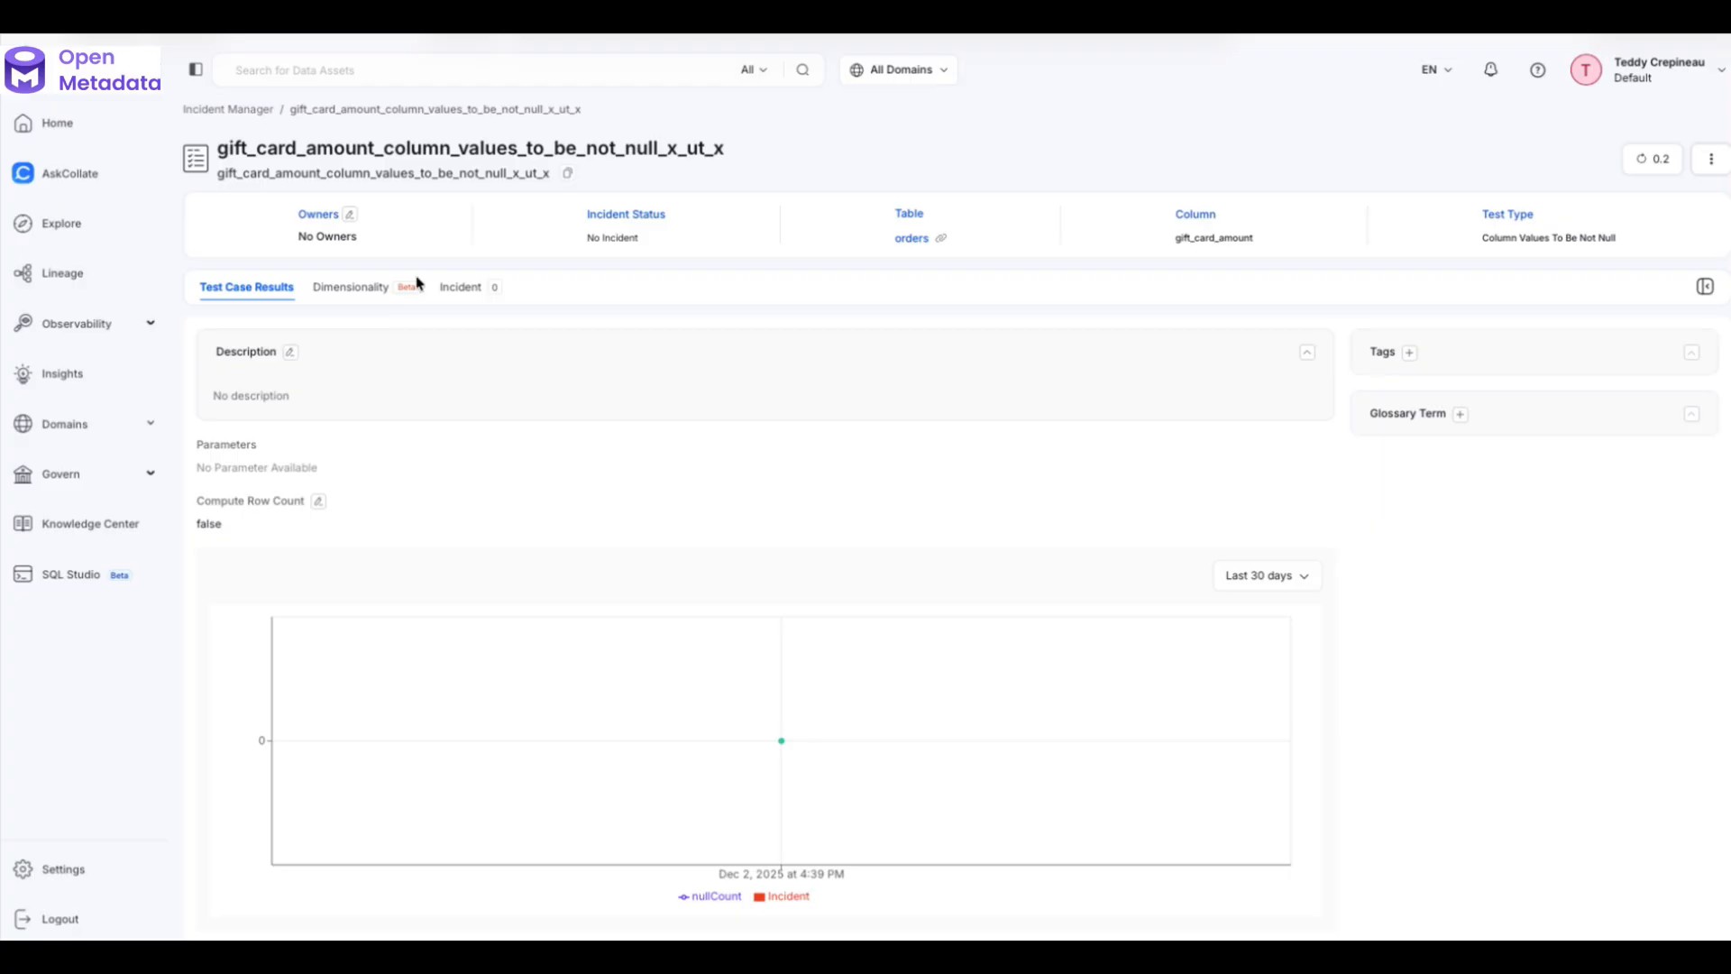
{"action": "left_click", "coordinate": [363, 296]}
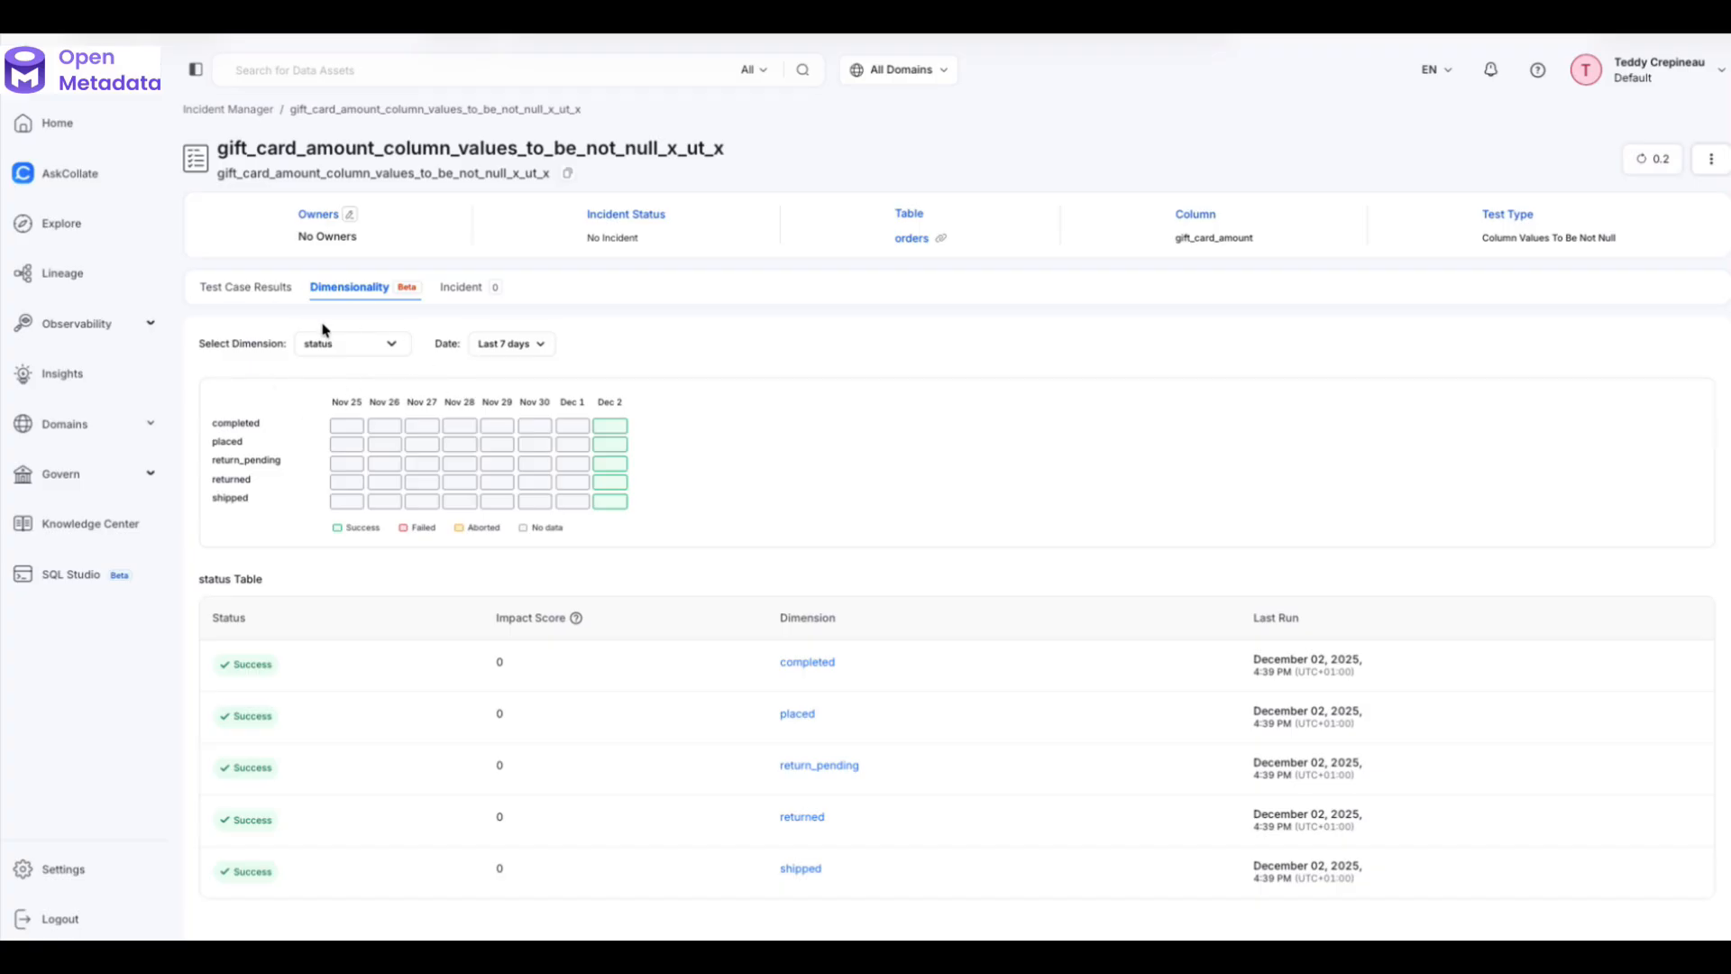
- Inspect Impact Score and heatmap cells, filter to Last 3 days, and open completed status results
{"action": "mouse_move", "coordinate": [577, 619]}
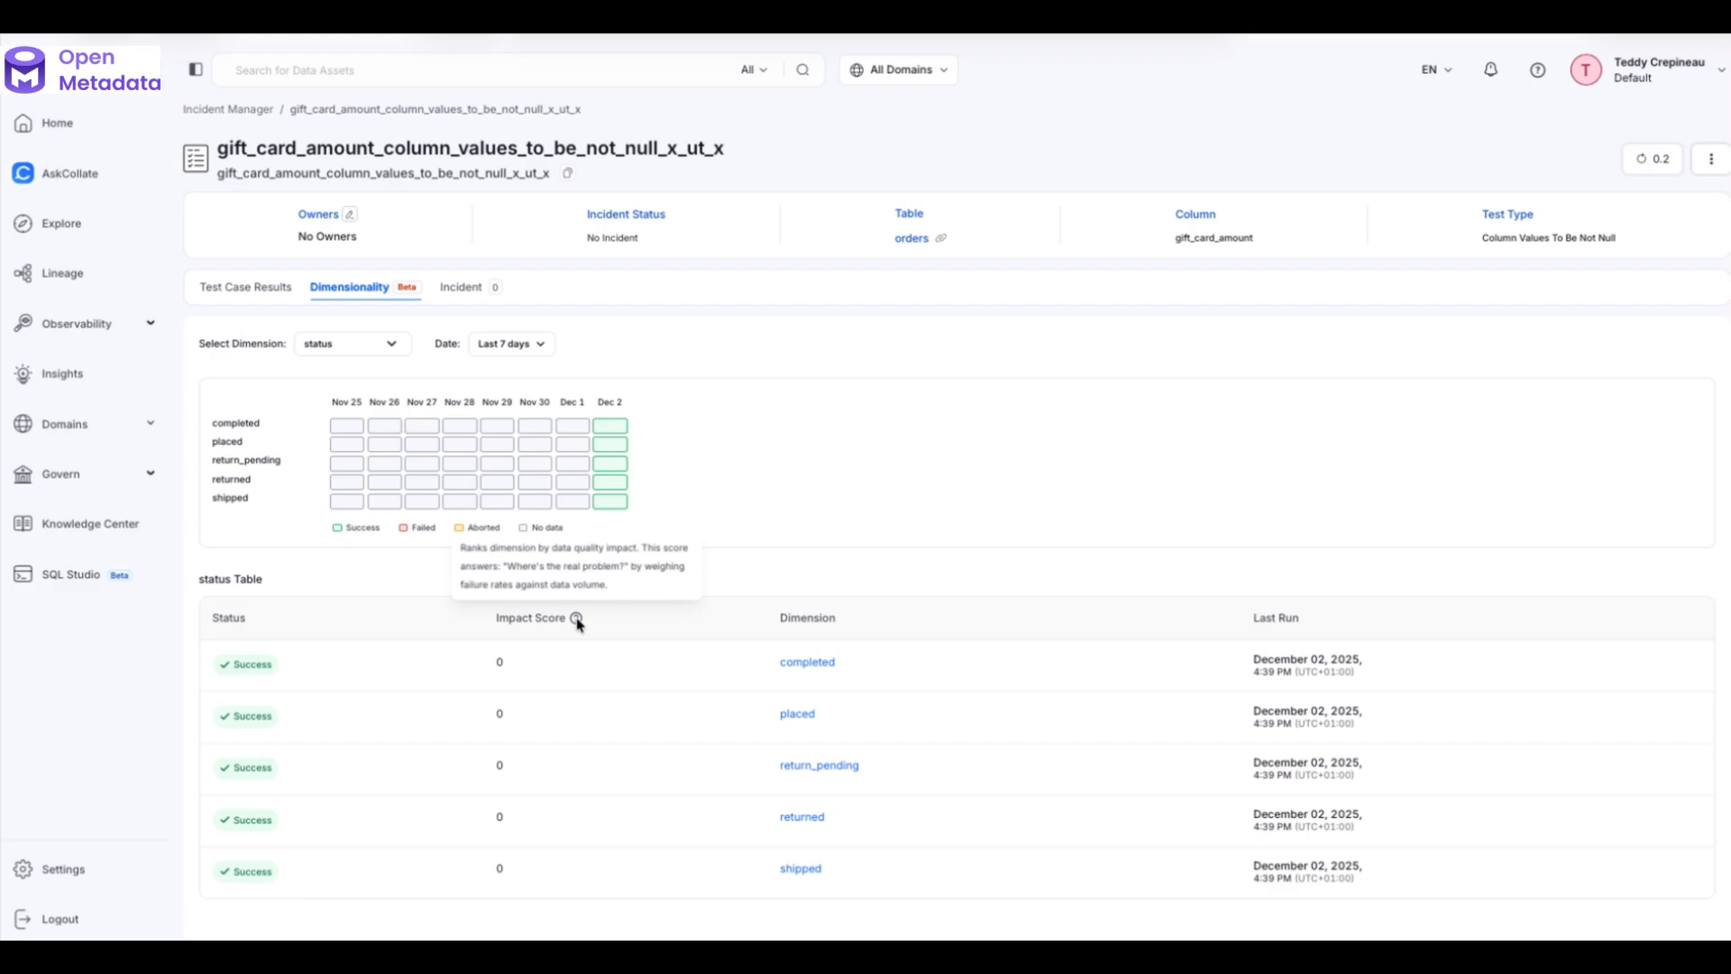
{"action": "mouse_move", "coordinate": [618, 429]}
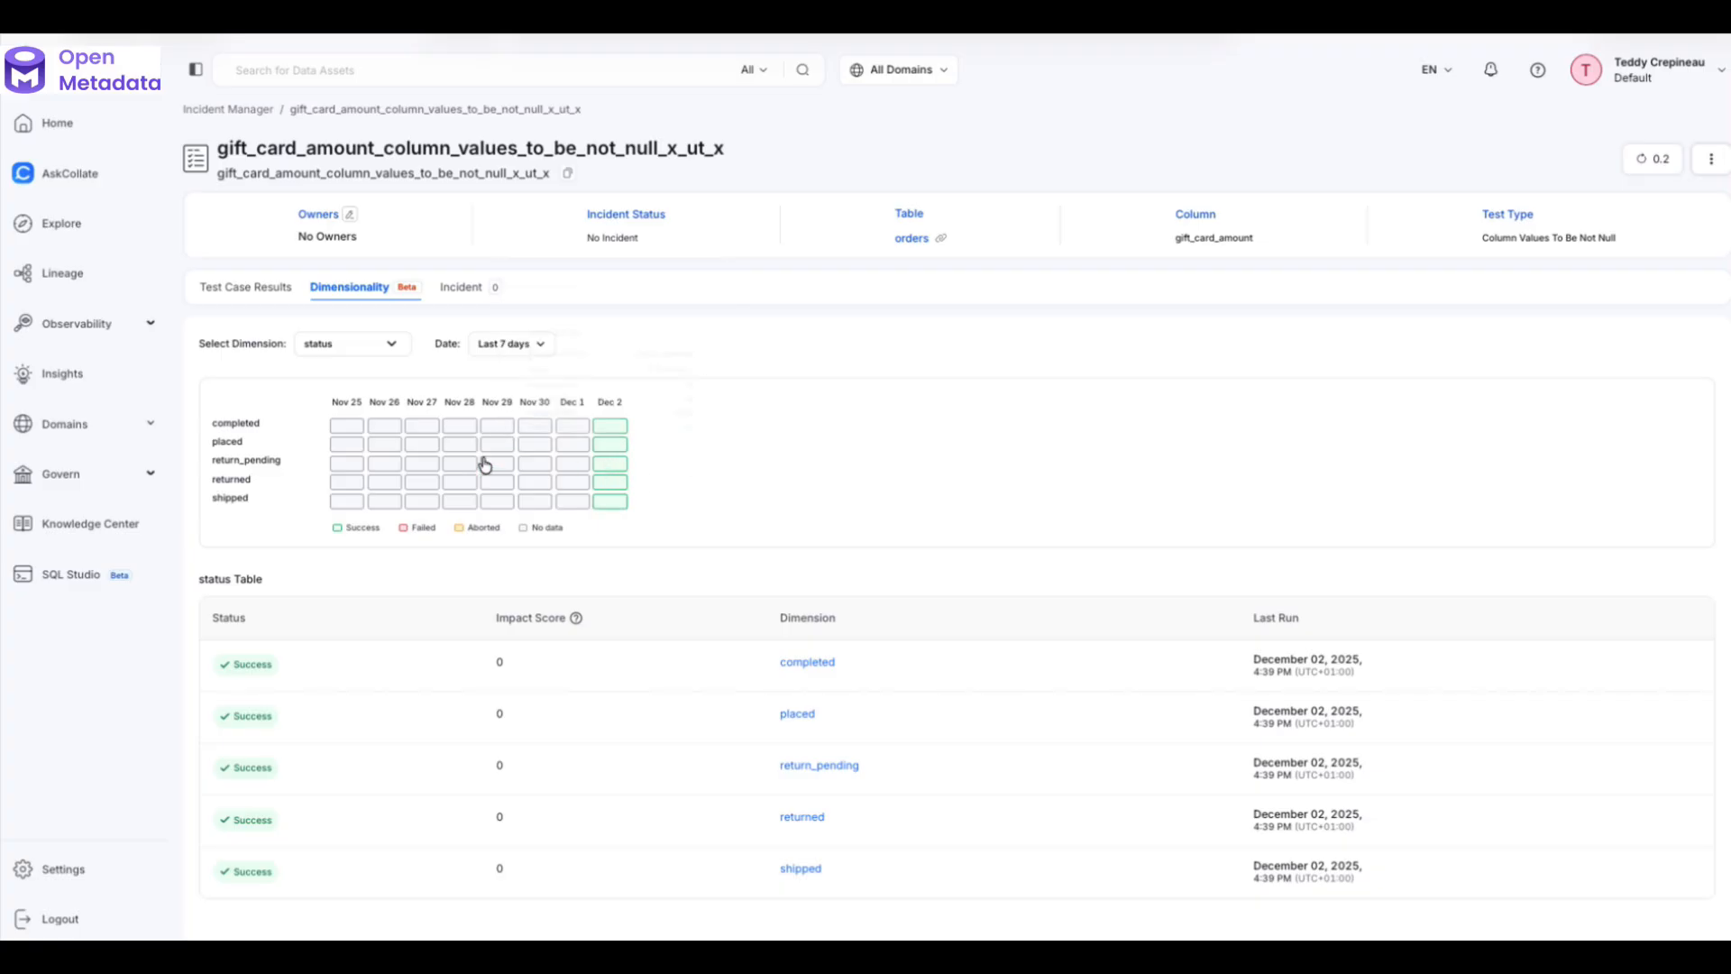
{"action": "left_click", "coordinate": [517, 344]}
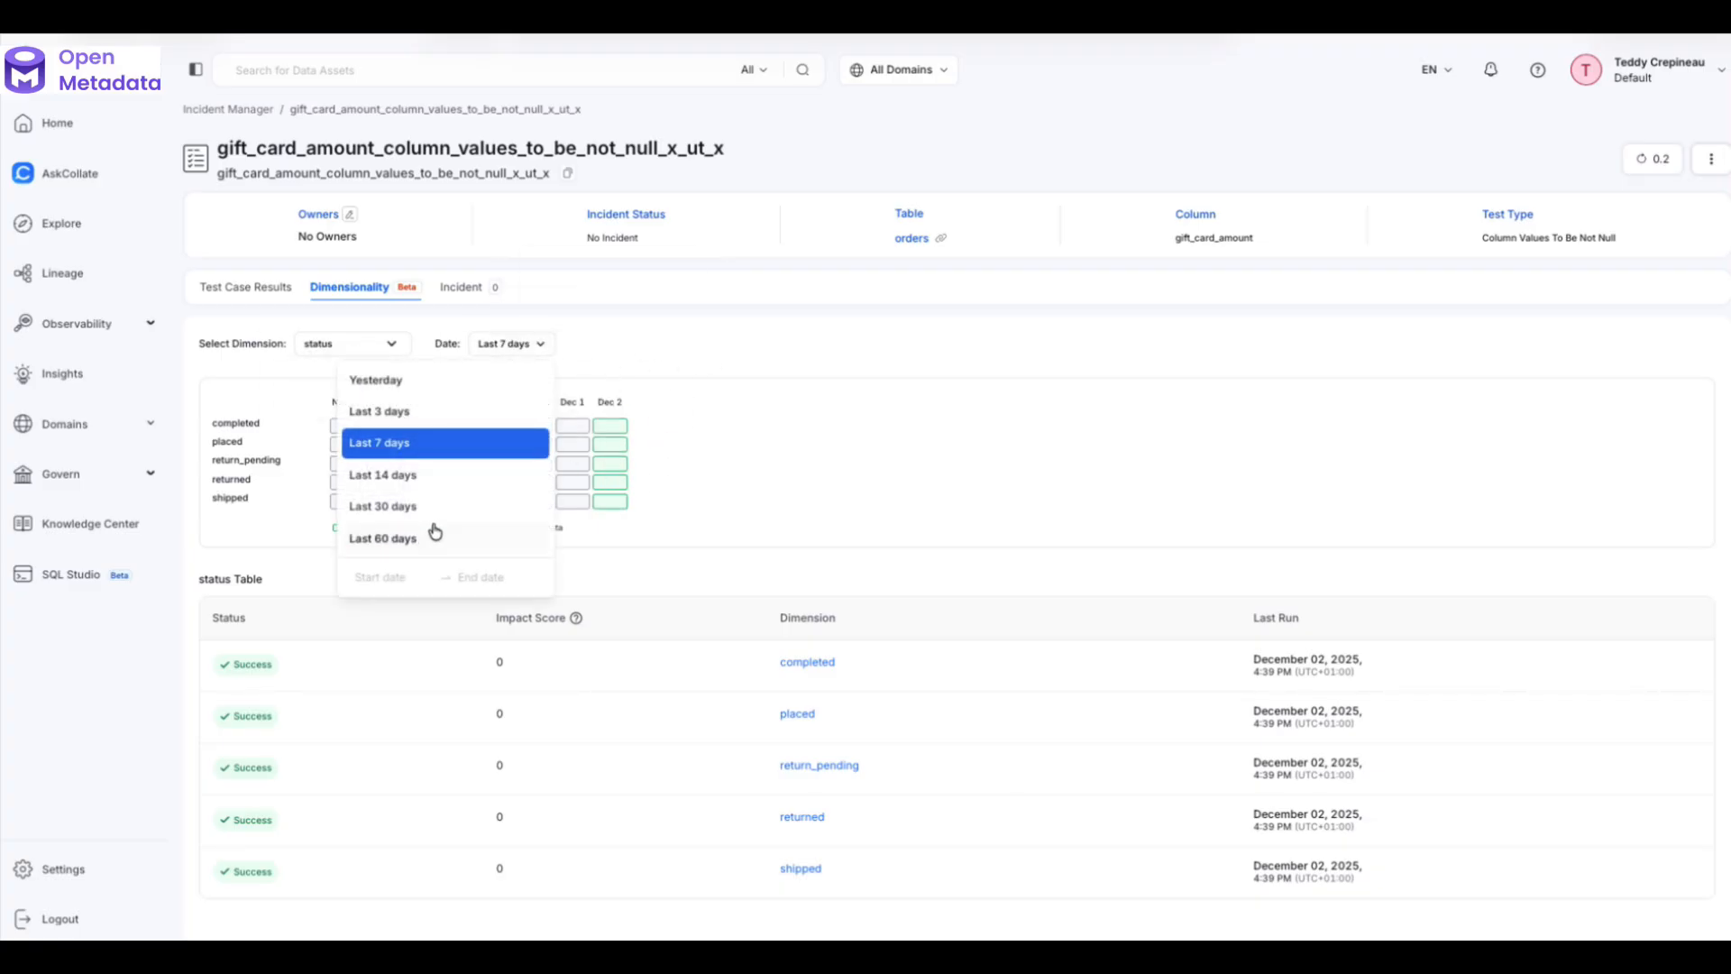
{"action": "left_click", "coordinate": [436, 475]}
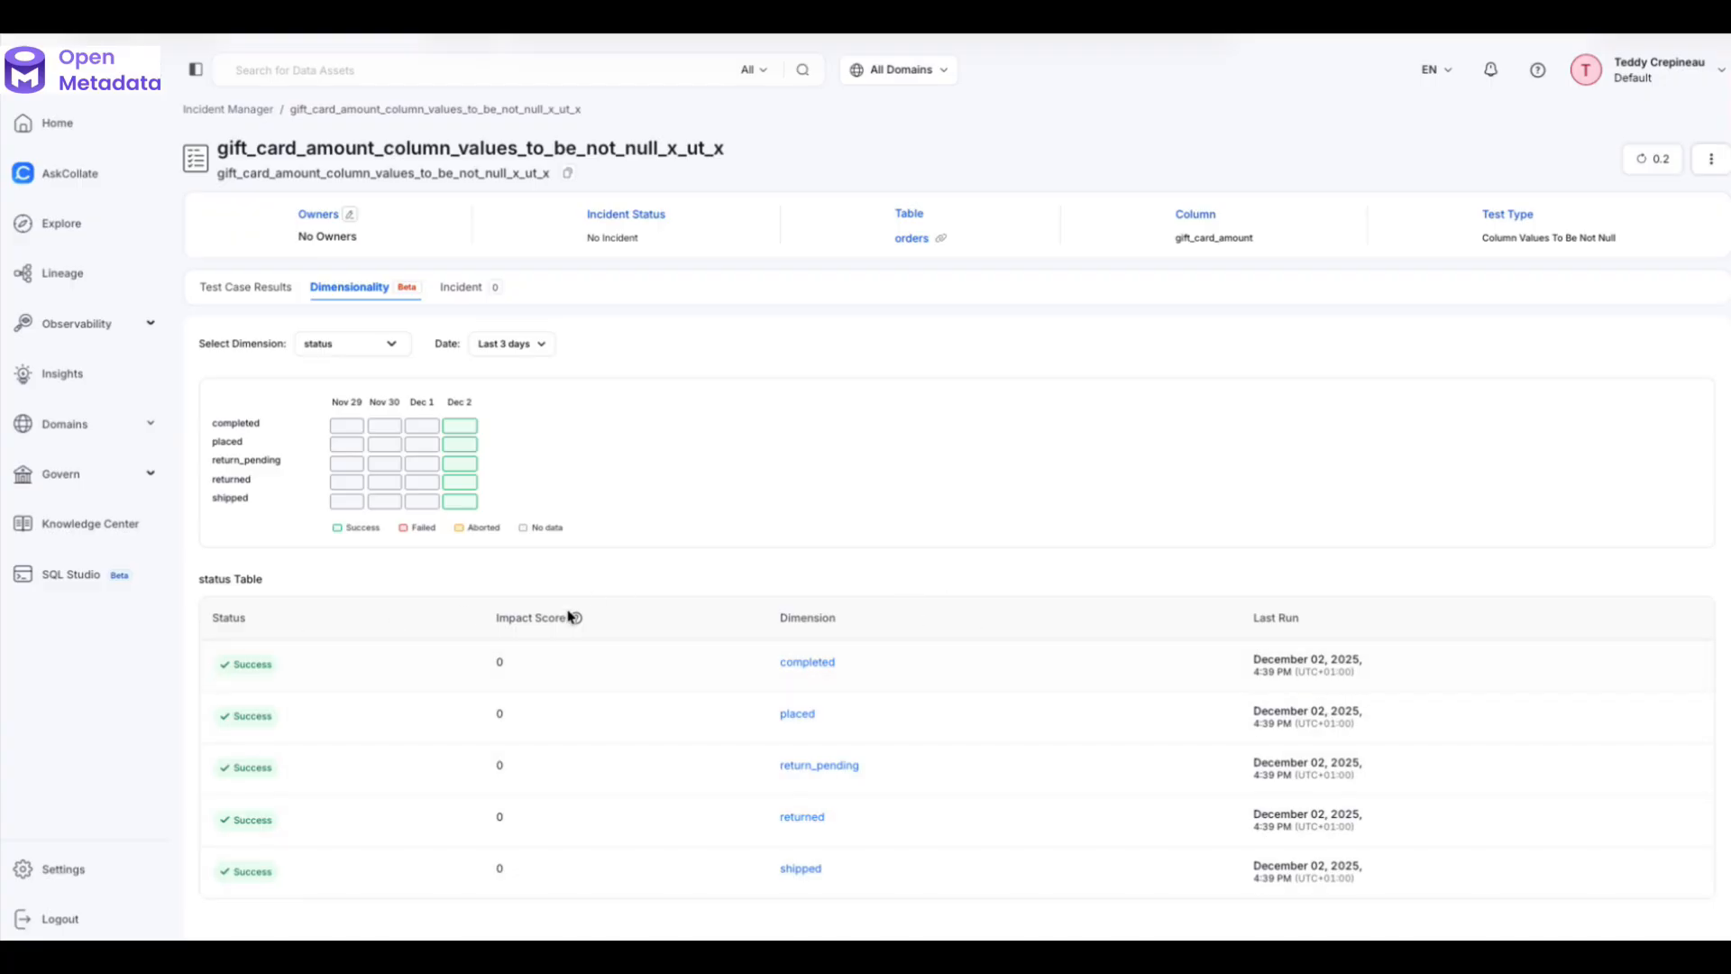
{"action": "left_click", "coordinate": [809, 663]}
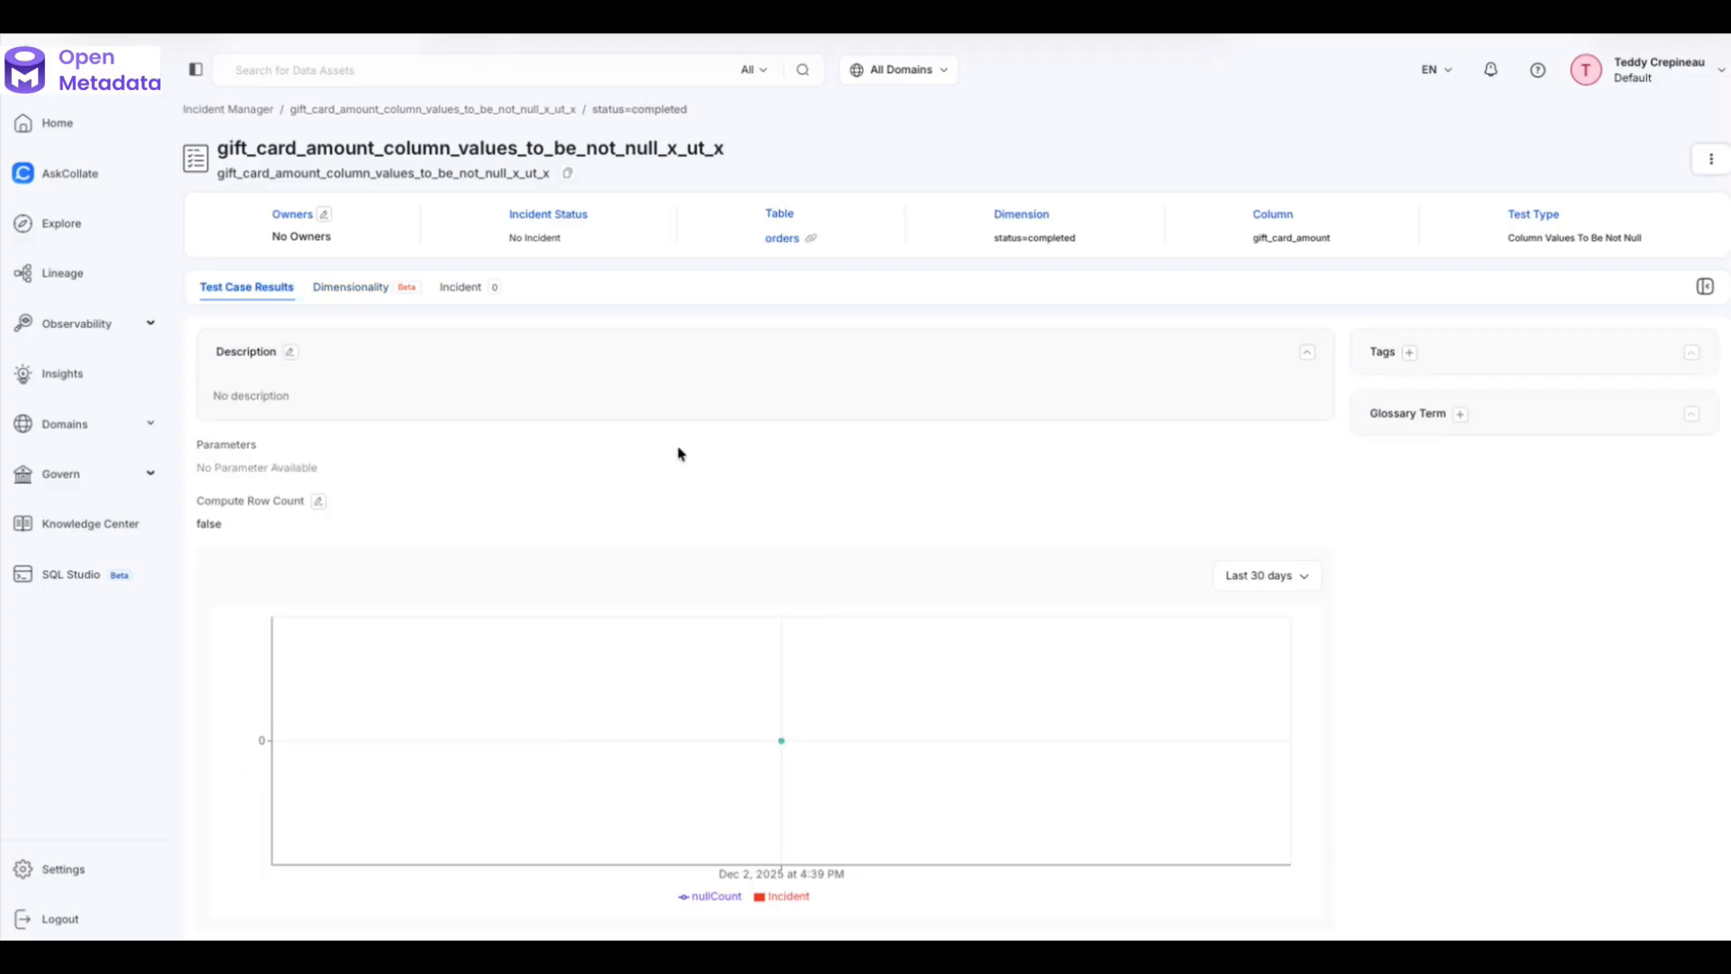
- Review the completed-status results and return to the orders table's Data Quality list
{"action": "mouse_move", "coordinate": [774, 684]}
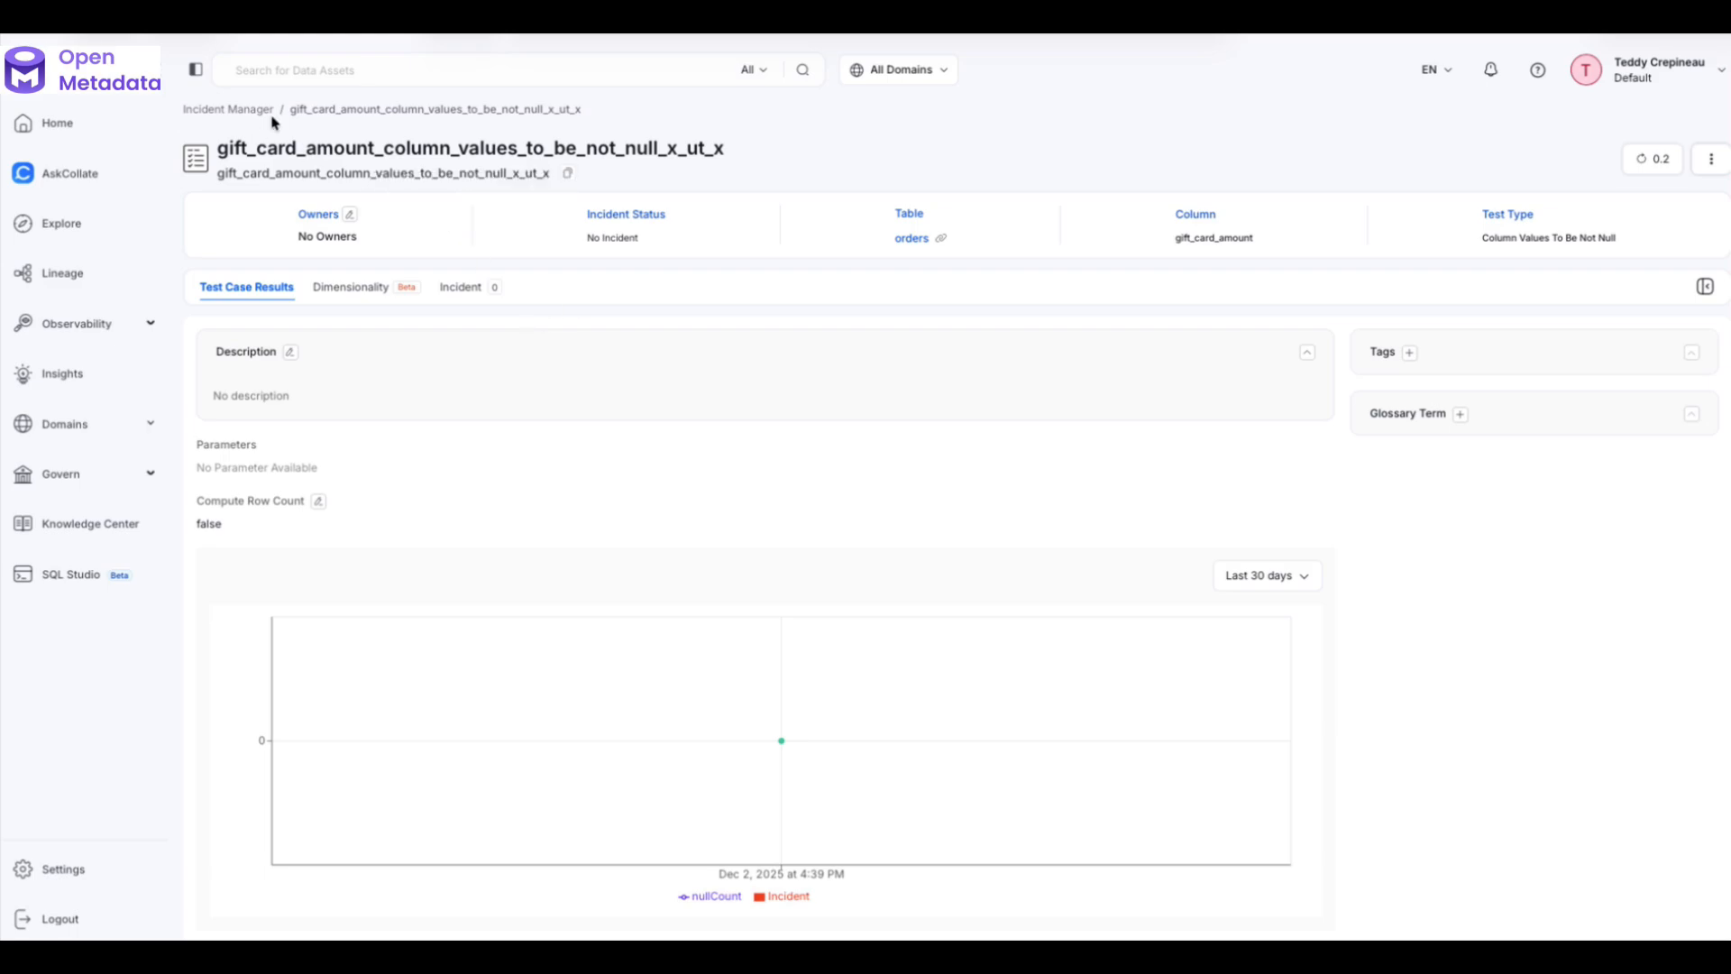
{"action": "left_click", "coordinate": [914, 239]}
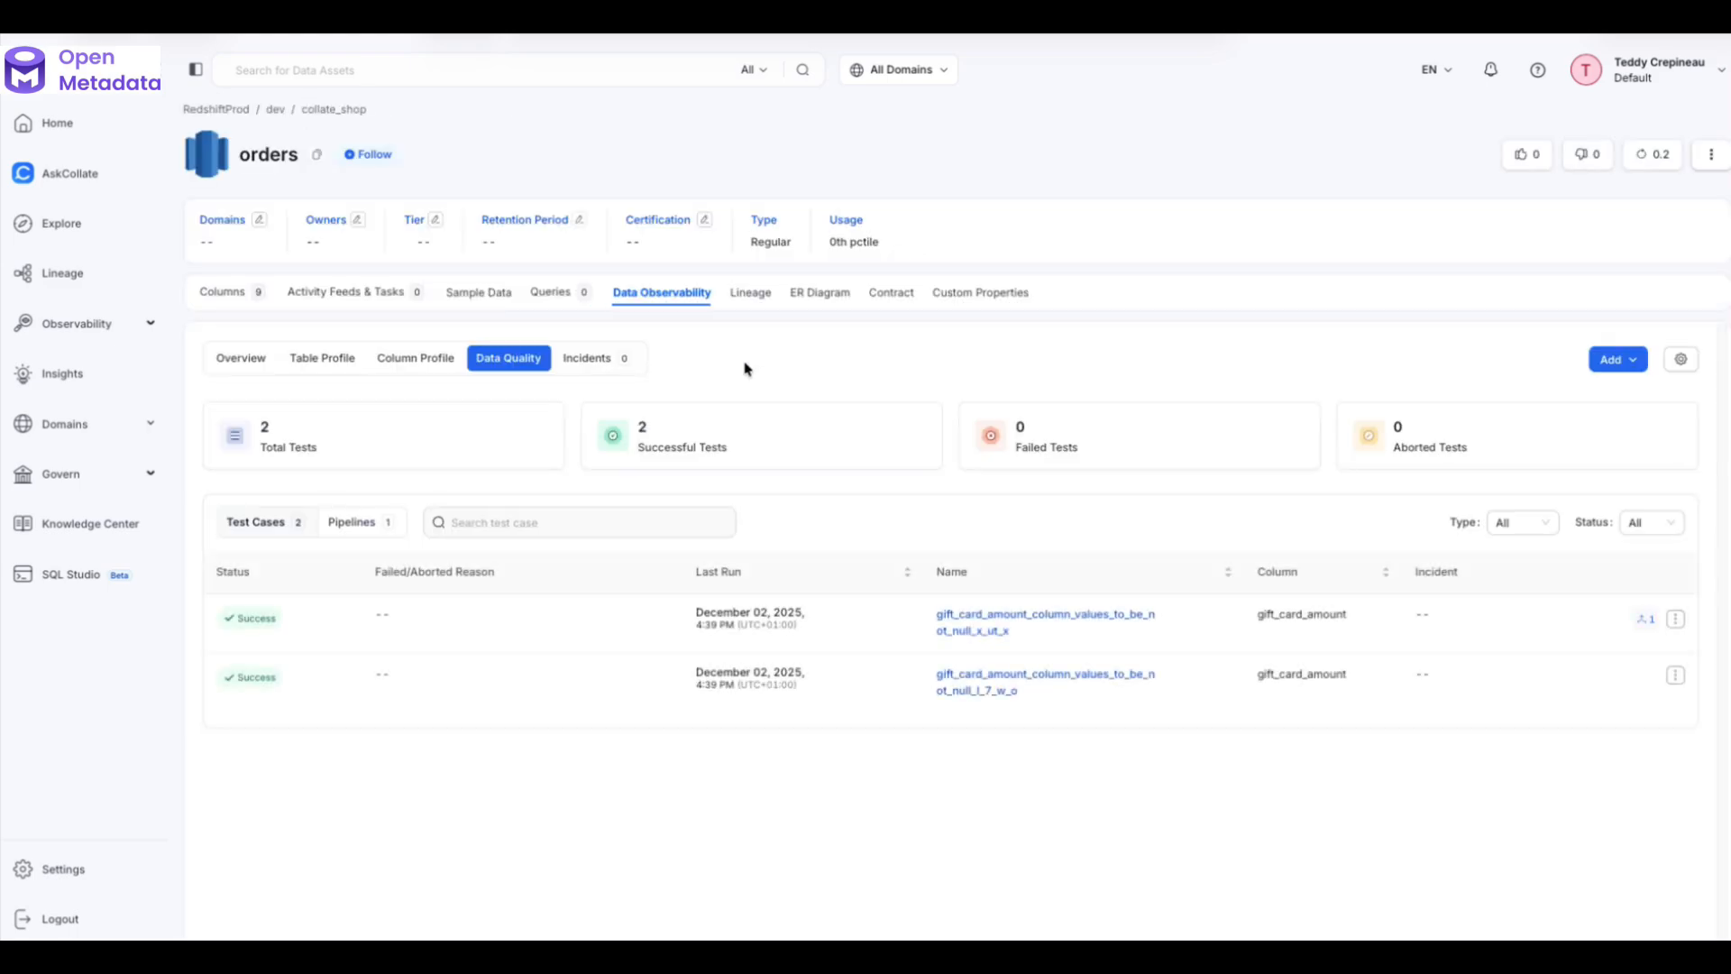
{"action": "left_click", "coordinate": [1625, 359]}
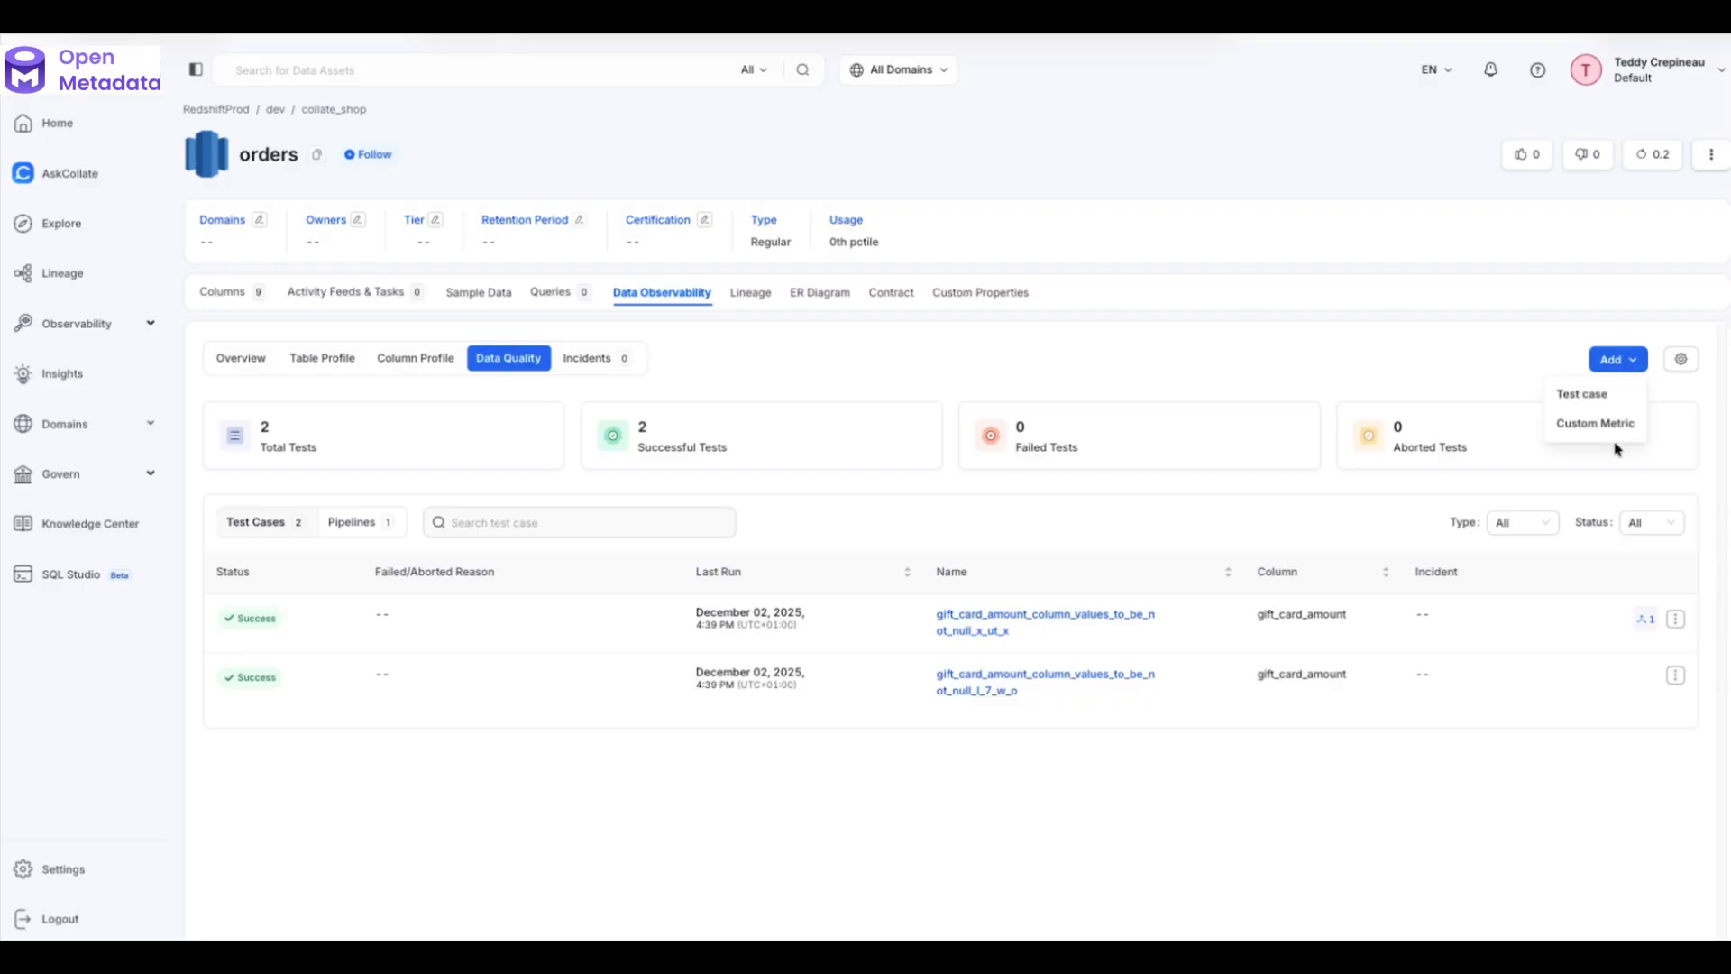